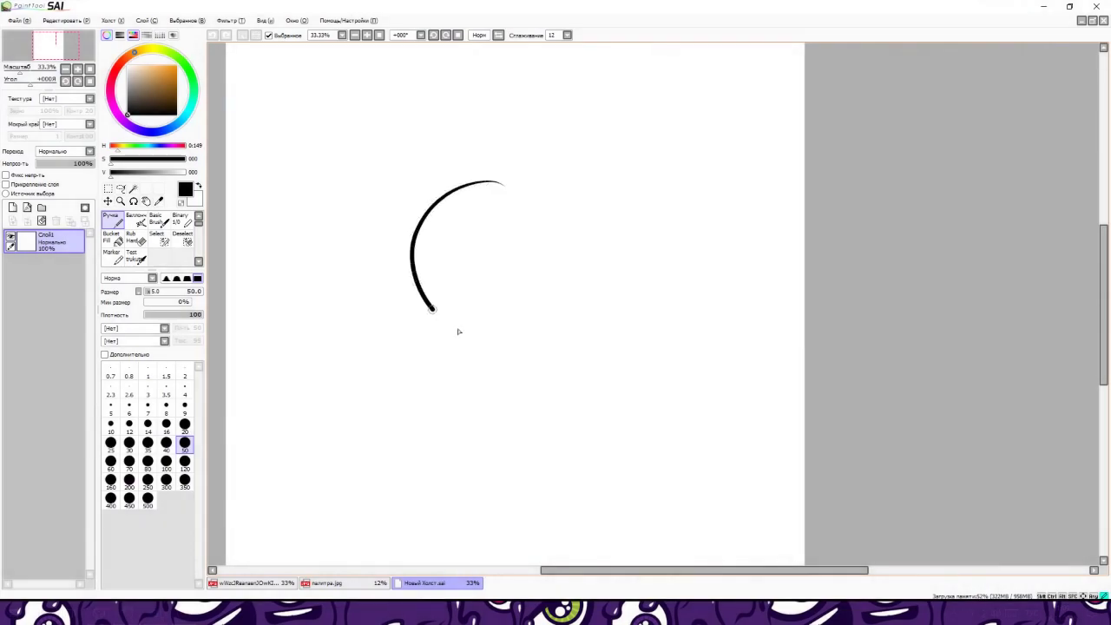
- Draw the oval head and a wider cranium arc over the top and down the right side
{"action": "mouse_move", "coordinate": [431, 308]}
{"action": "left_mouse_down"}
{"action": "mouse_move", "coordinate": [596, 293]}
{"action": "mouse_move", "coordinate": [564, 203]}
{"action": "left_mouse_up"}
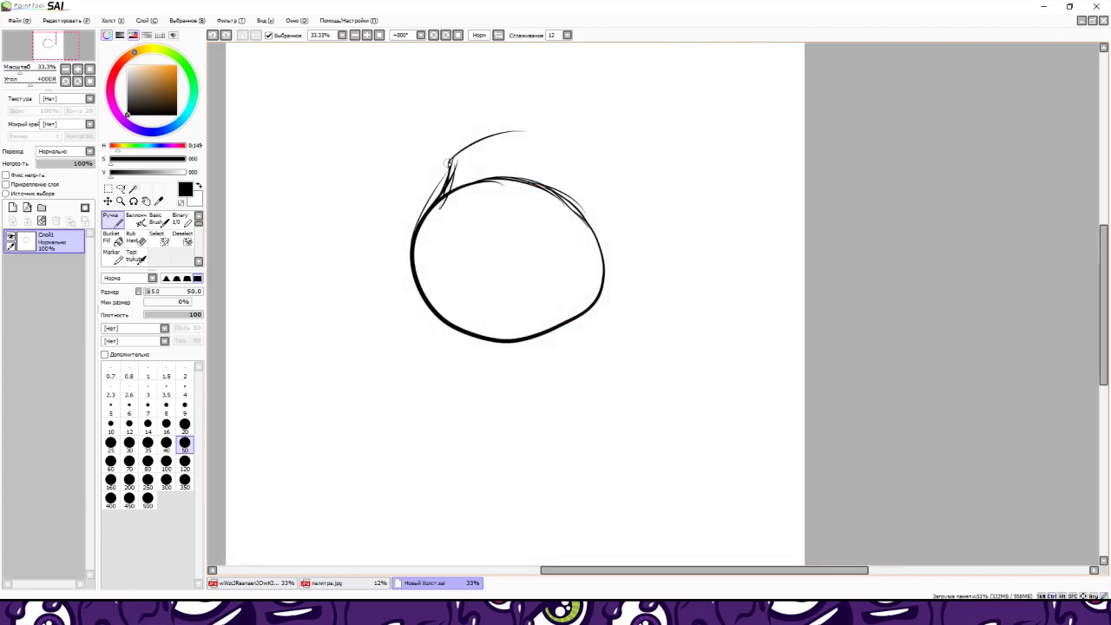
{"action": "mouse_move", "coordinate": [449, 161]}
{"action": "left_mouse_down"}
{"action": "mouse_move", "coordinate": [618, 185]}
{"action": "mouse_move", "coordinate": [609, 260]}
{"action": "left_mouse_up"}
{"action": "key", "text": "ctrl+z"}
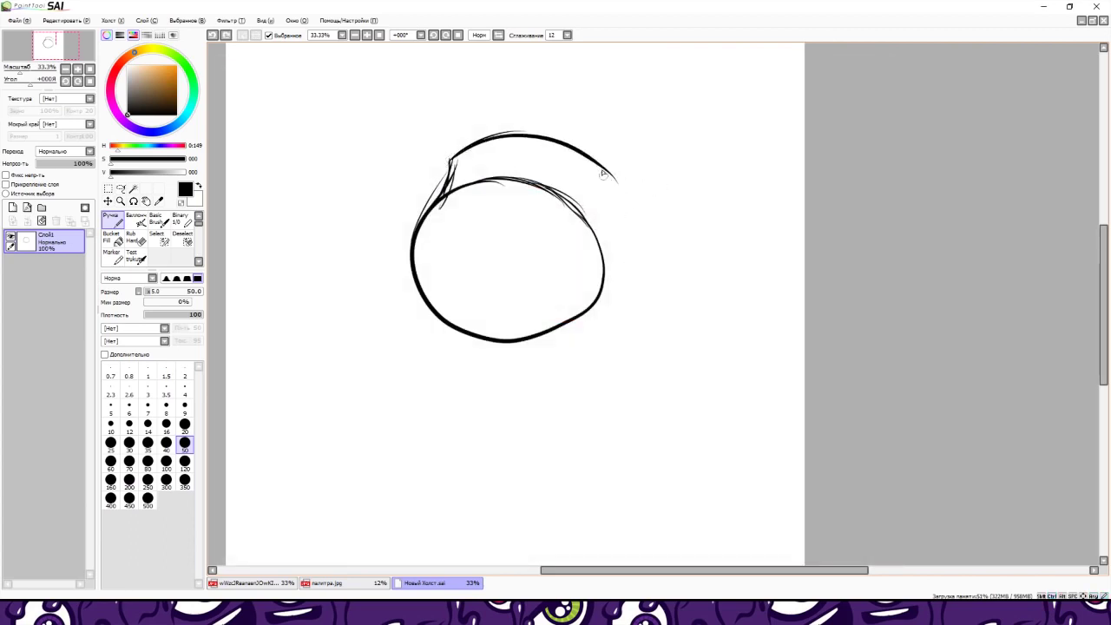
{"action": "left_click_drag", "start_coordinate": [606, 174], "coordinate": [613, 278]}
{"action": "left_click_drag", "start_coordinate": [619, 212], "coordinate": [604, 302]}
{"action": "left_click_drag", "start_coordinate": [617, 249], "coordinate": [583, 303]}
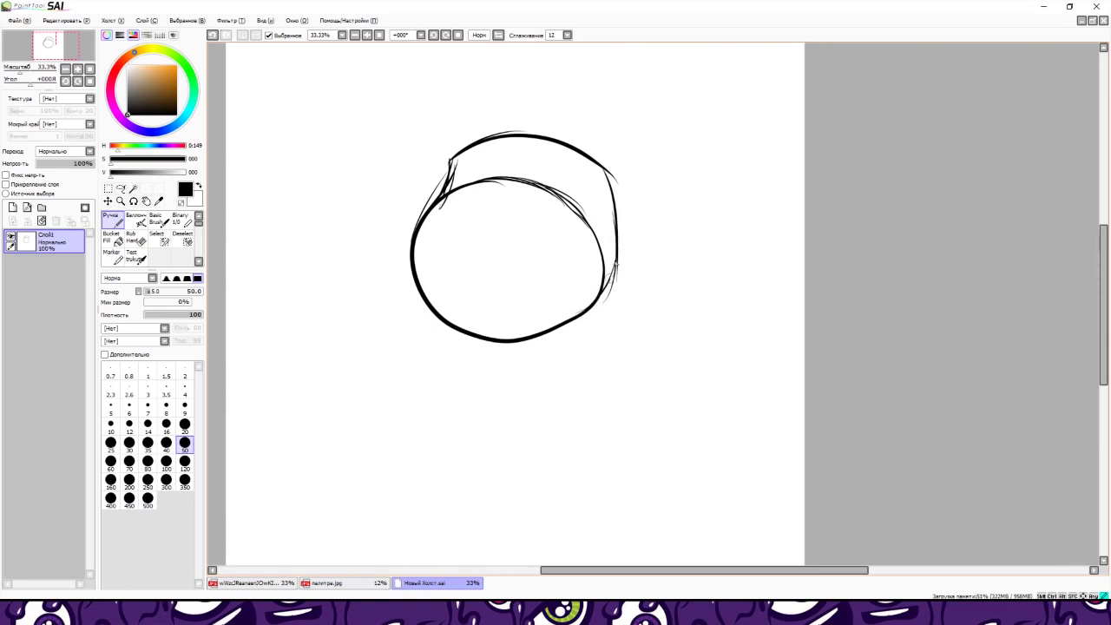
{"action": "left_click_drag", "start_coordinate": [606, 192], "coordinate": [608, 302]}
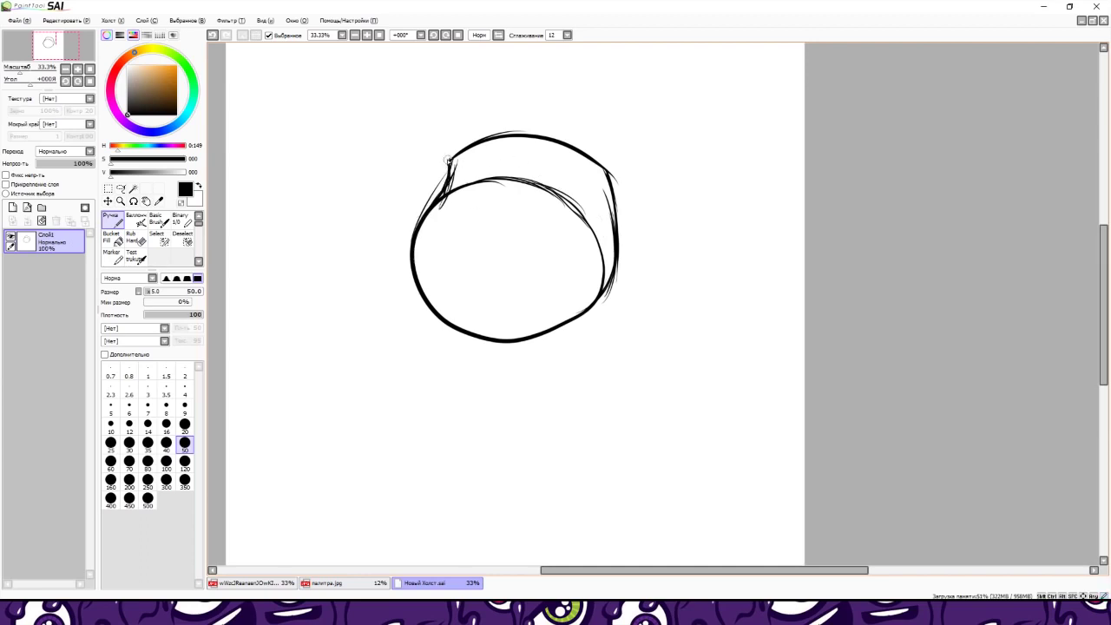
- Retrace the head's top, upper-left and lower-left edges with rough sketch strokes
{"action": "left_click_drag", "start_coordinate": [493, 131], "coordinate": [569, 137]}
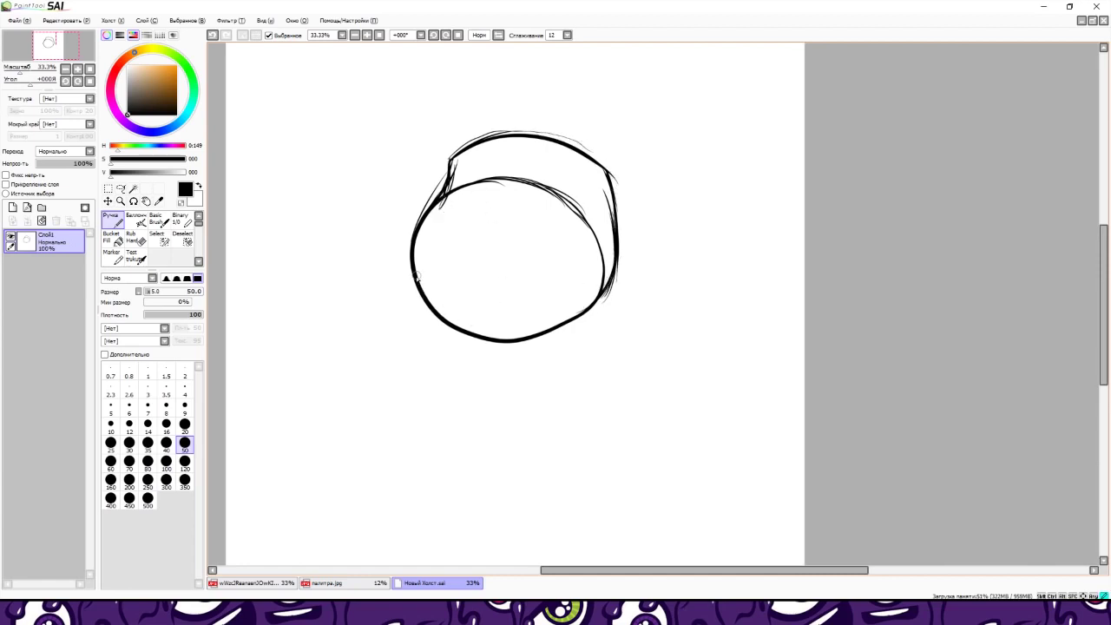
{"action": "left_click_drag", "start_coordinate": [424, 295], "coordinate": [475, 330]}
{"action": "mouse_move", "coordinate": [445, 158]}
{"action": "left_mouse_down"}
{"action": "mouse_move", "coordinate": [424, 214]}
{"action": "mouse_move", "coordinate": [429, 198]}
{"action": "left_mouse_up"}
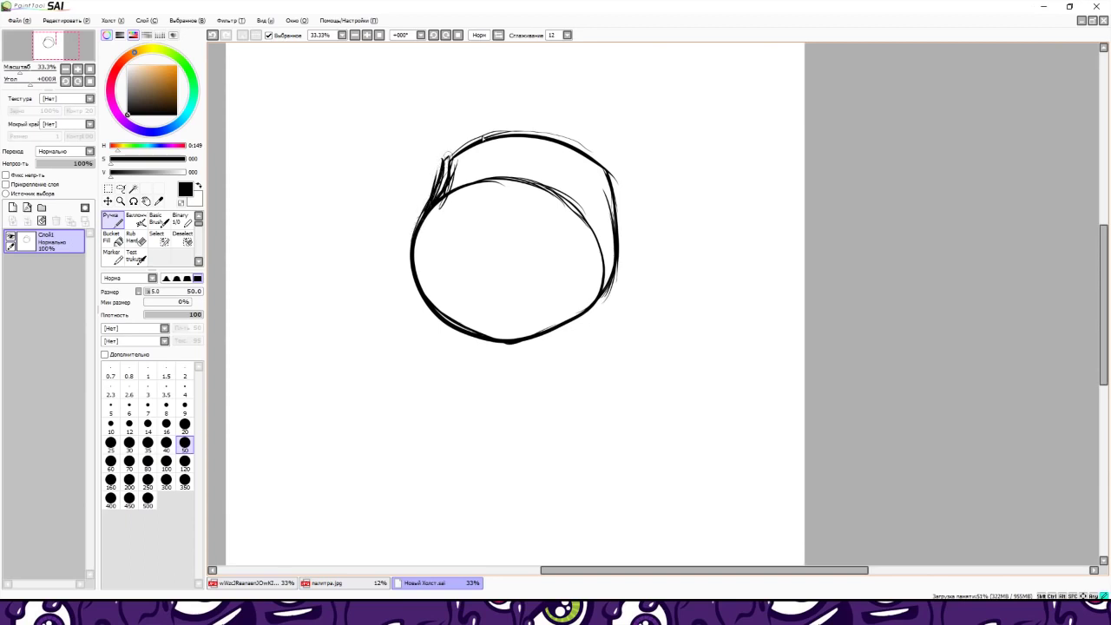
{"action": "mouse_move", "coordinate": [482, 137]}
{"action": "left_mouse_down"}
{"action": "mouse_move", "coordinate": [444, 161]}
{"action": "mouse_move", "coordinate": [509, 133]}
{"action": "left_mouse_up"}
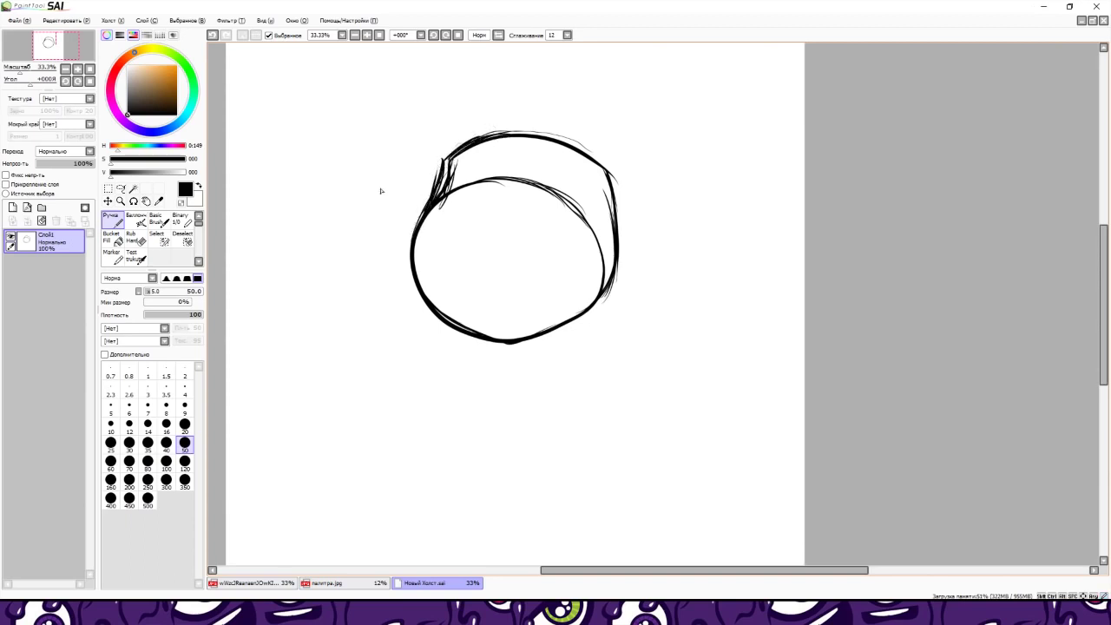
- Erase the stray and overlapping inner lines at the head's upper-left and upper-right
{"action": "left_click", "coordinate": [134, 238]}
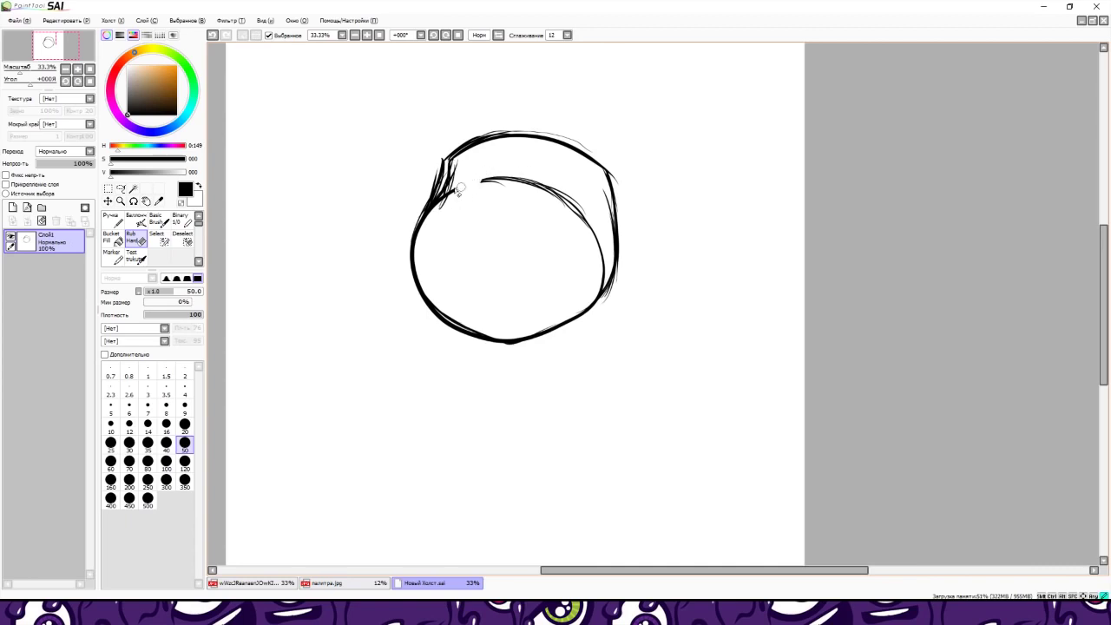
{"action": "mouse_move", "coordinate": [456, 189]}
{"action": "left_mouse_down"}
{"action": "mouse_move", "coordinate": [438, 211]}
{"action": "mouse_move", "coordinate": [453, 169]}
{"action": "left_mouse_up"}
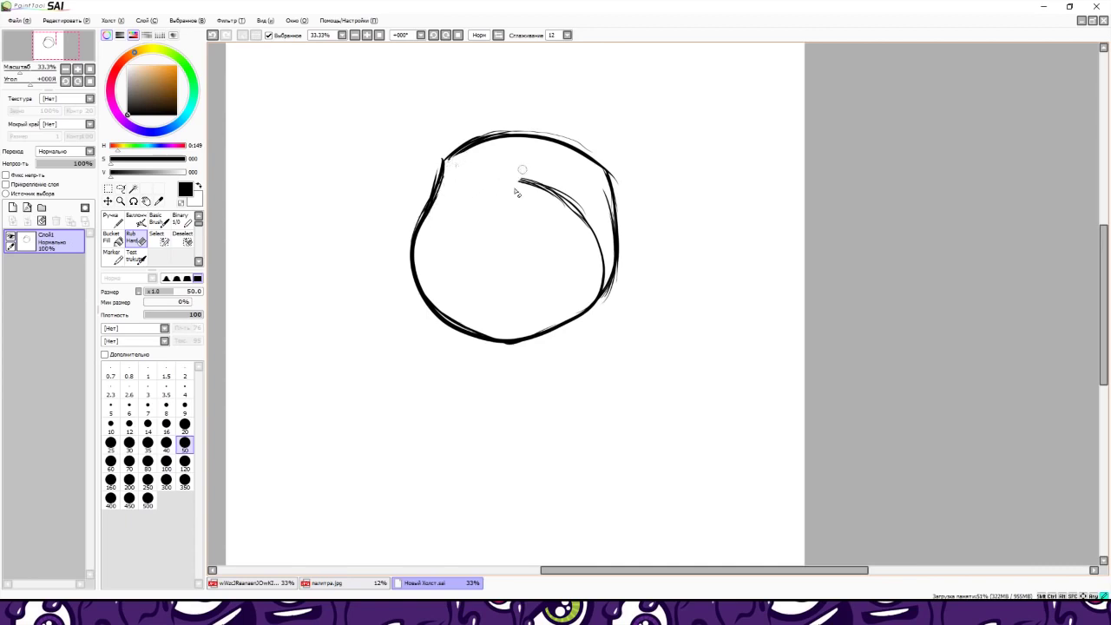
{"action": "left_click_drag", "start_coordinate": [522, 170], "coordinate": [562, 192]}
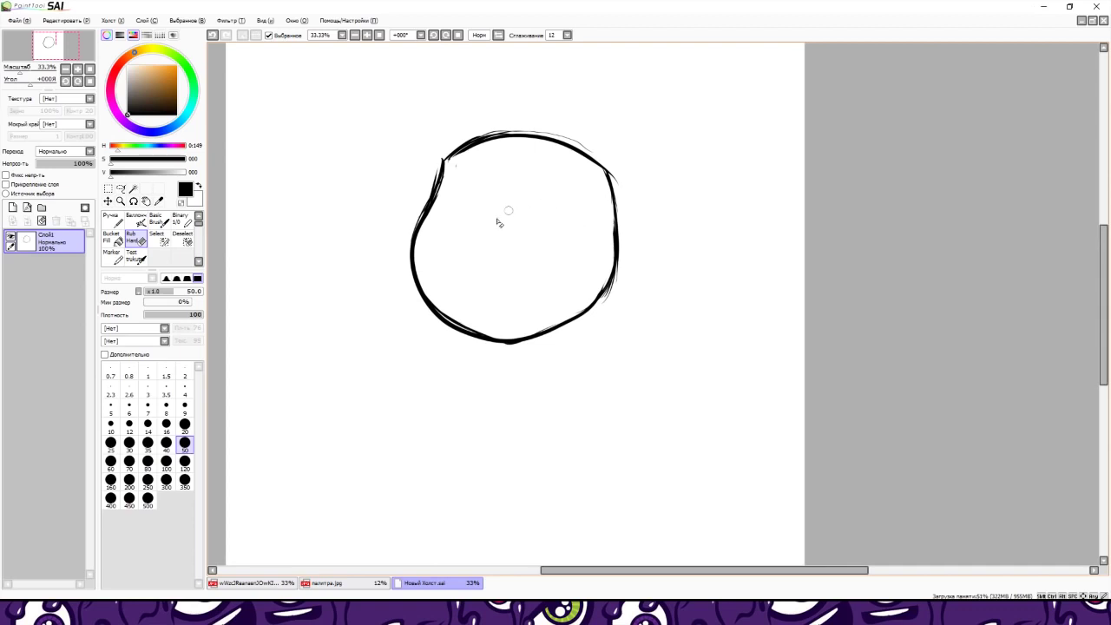
- Draw a small oval ear on the head's right edge and erase its inside to form a curl
{"action": "left_click", "coordinate": [112, 219]}
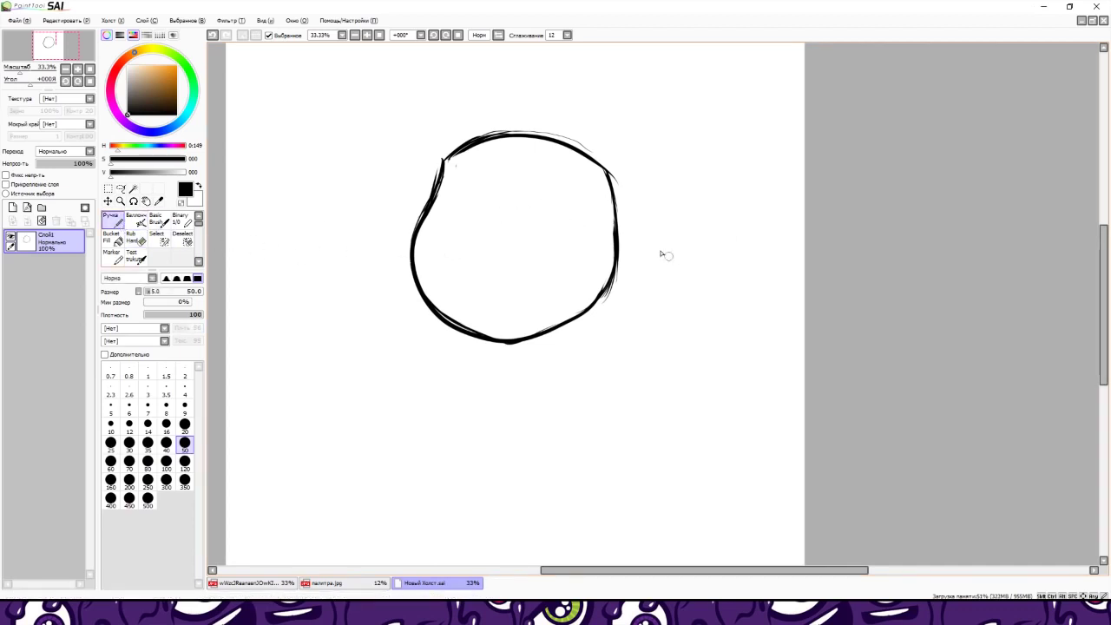
{"action": "left_click_drag", "start_coordinate": [611, 259], "coordinate": [632, 287]}
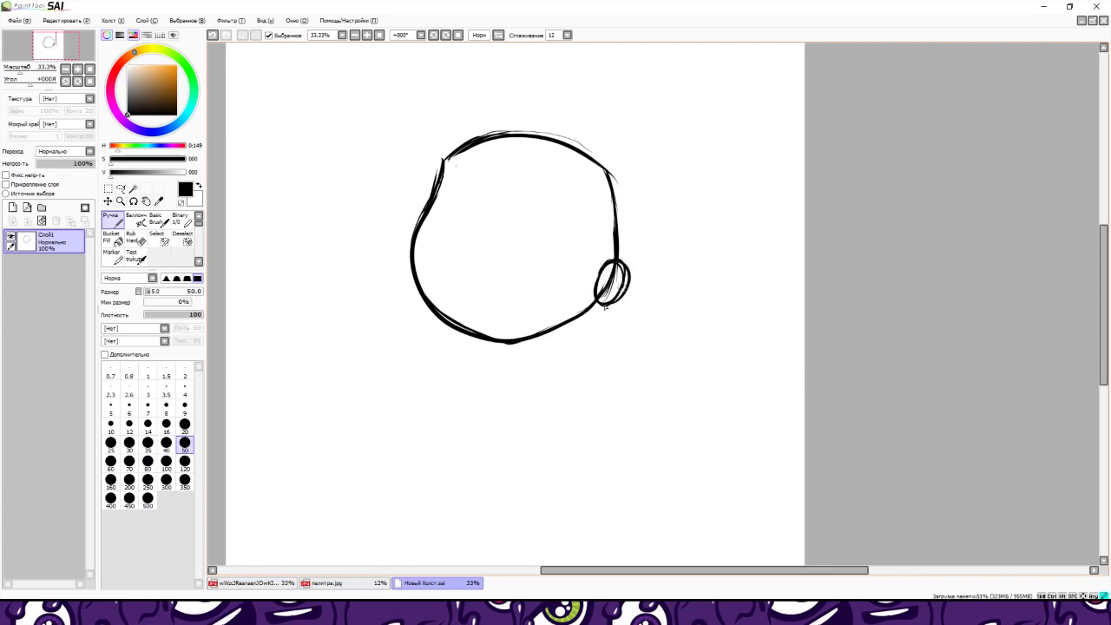
{"action": "left_click", "coordinate": [131, 239]}
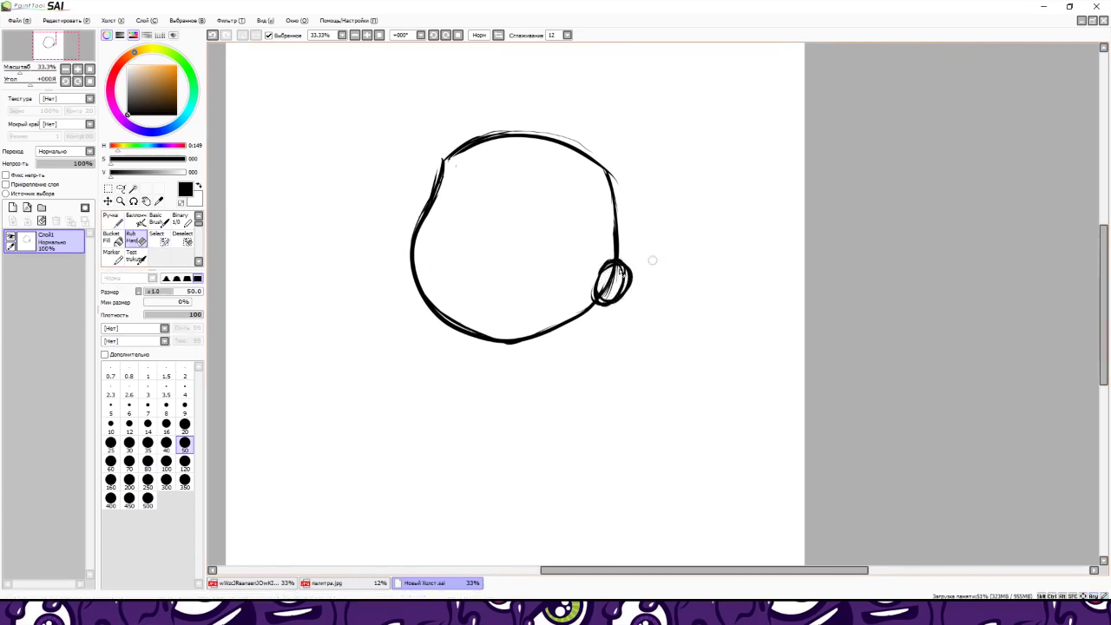
{"action": "left_click_drag", "start_coordinate": [615, 276], "coordinate": [610, 290]}
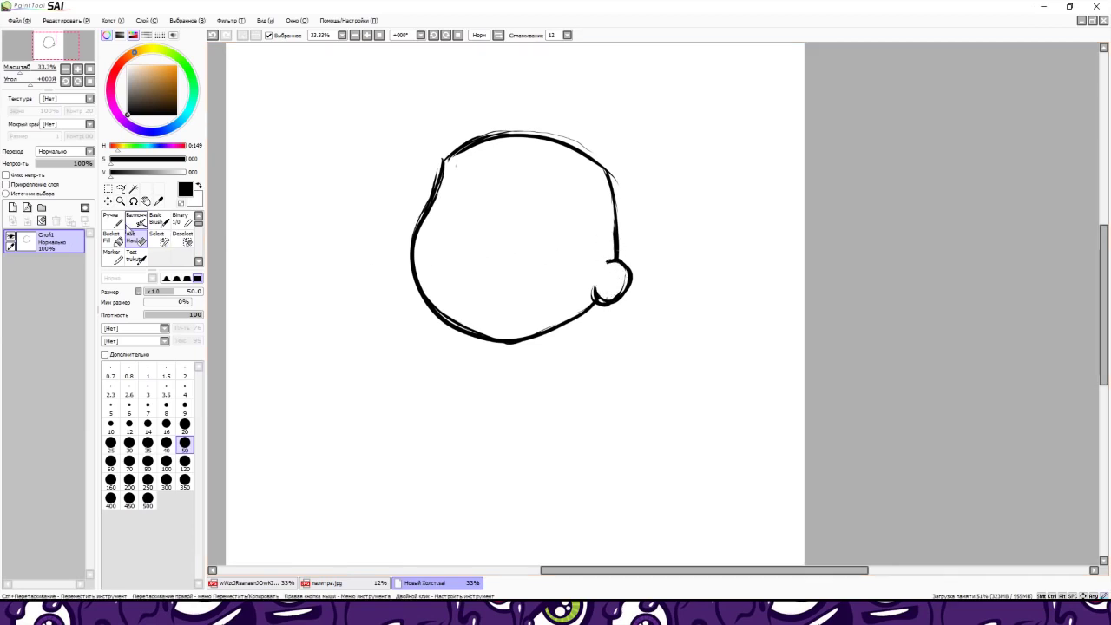
{"action": "key", "text": "n"}
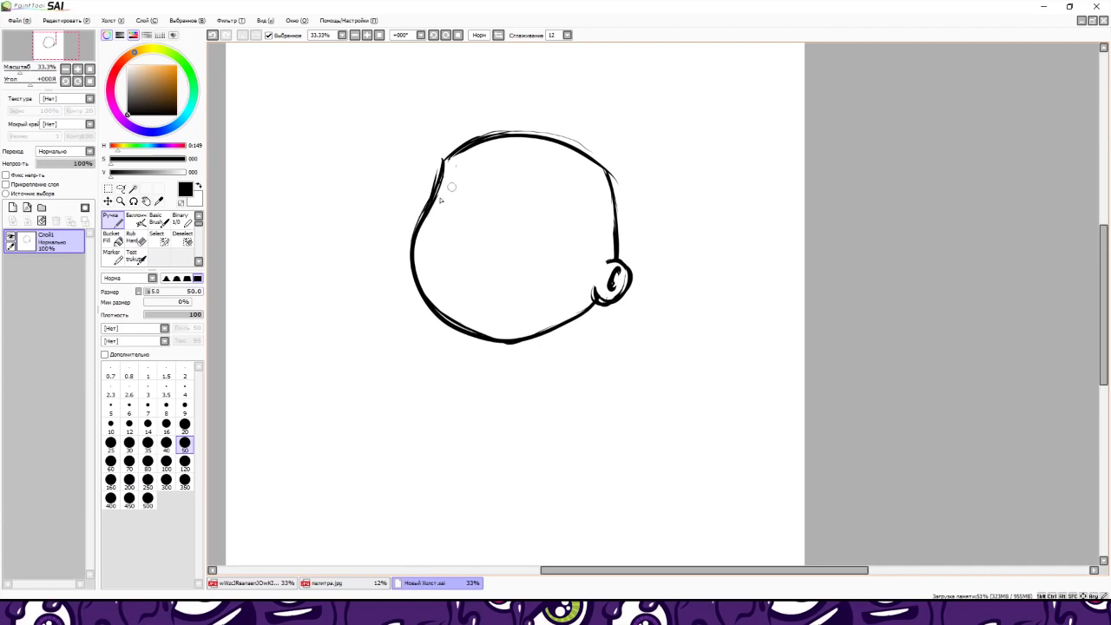
- Draw both eyebrows and a horizontal eye-level guide line across the face
{"action": "left_click_drag", "start_coordinate": [437, 204], "coordinate": [484, 186]}
{"action": "left_click_drag", "start_coordinate": [522, 186], "coordinate": [562, 196]}
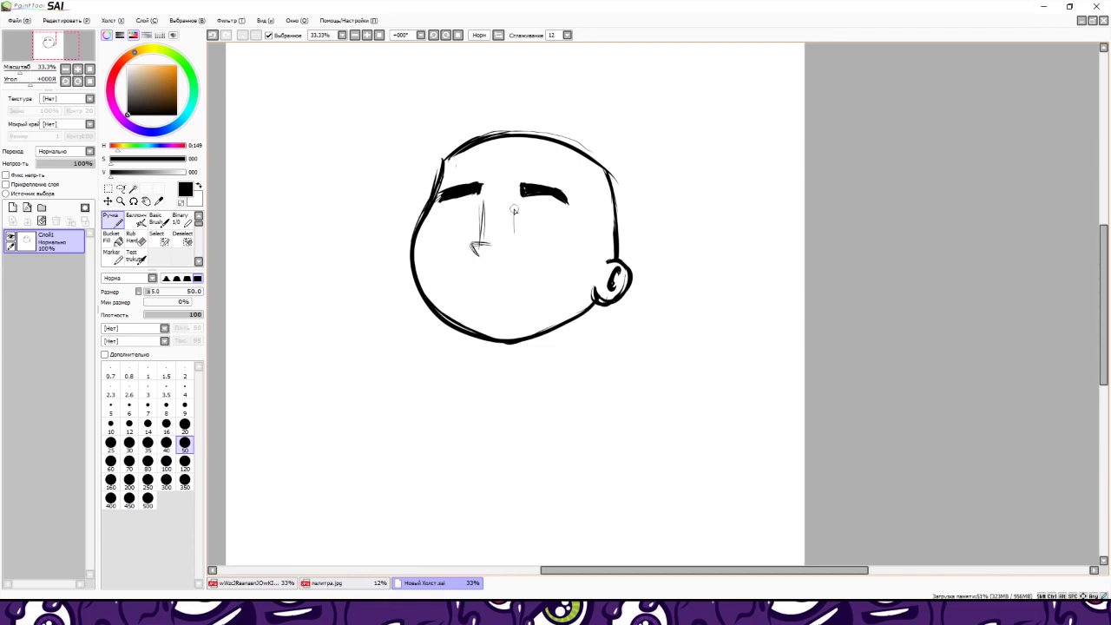
{"action": "mouse_move", "coordinate": [517, 211]}
{"action": "left_mouse_down"}
{"action": "mouse_move", "coordinate": [559, 220]}
{"action": "mouse_move", "coordinate": [561, 240]}
{"action": "mouse_move", "coordinate": [572, 210]}
{"action": "mouse_move", "coordinate": [570, 240]}
{"action": "left_mouse_up"}
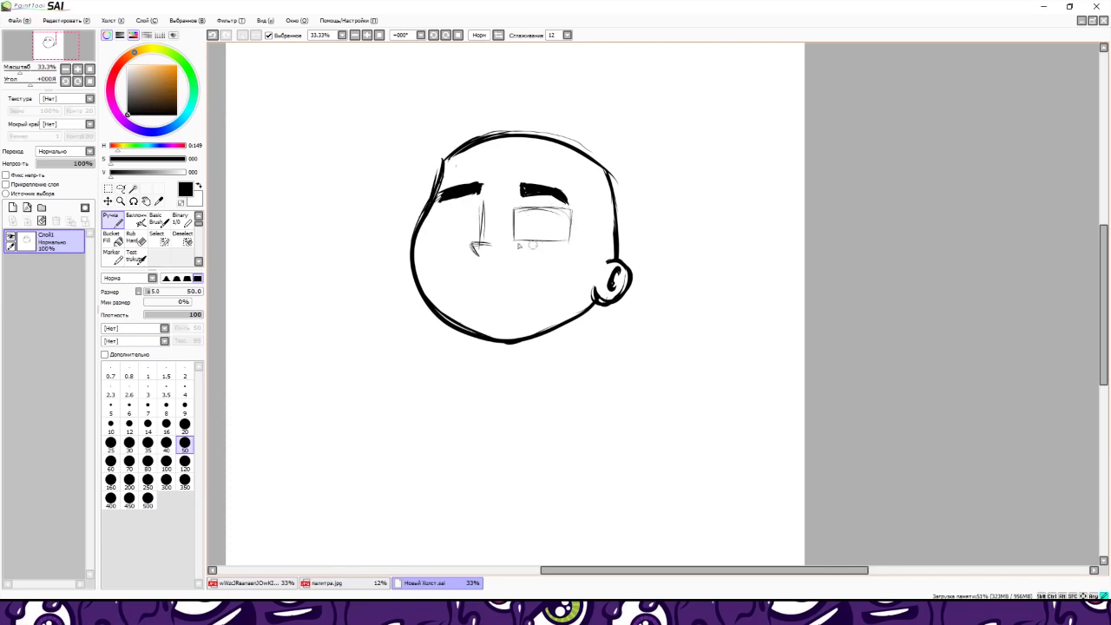
{"action": "left_click_drag", "start_coordinate": [423, 236], "coordinate": [542, 246]}
- Outline rectangular boxes for both eyes and darken the right box's top edge
{"action": "mouse_move", "coordinate": [434, 205]}
{"action": "left_mouse_down"}
{"action": "mouse_move", "coordinate": [434, 236]}
{"action": "mouse_move", "coordinate": [481, 205]}
{"action": "mouse_move", "coordinate": [476, 243]}
{"action": "left_mouse_up"}
{"action": "left_click_drag", "start_coordinate": [477, 205], "coordinate": [479, 239]}
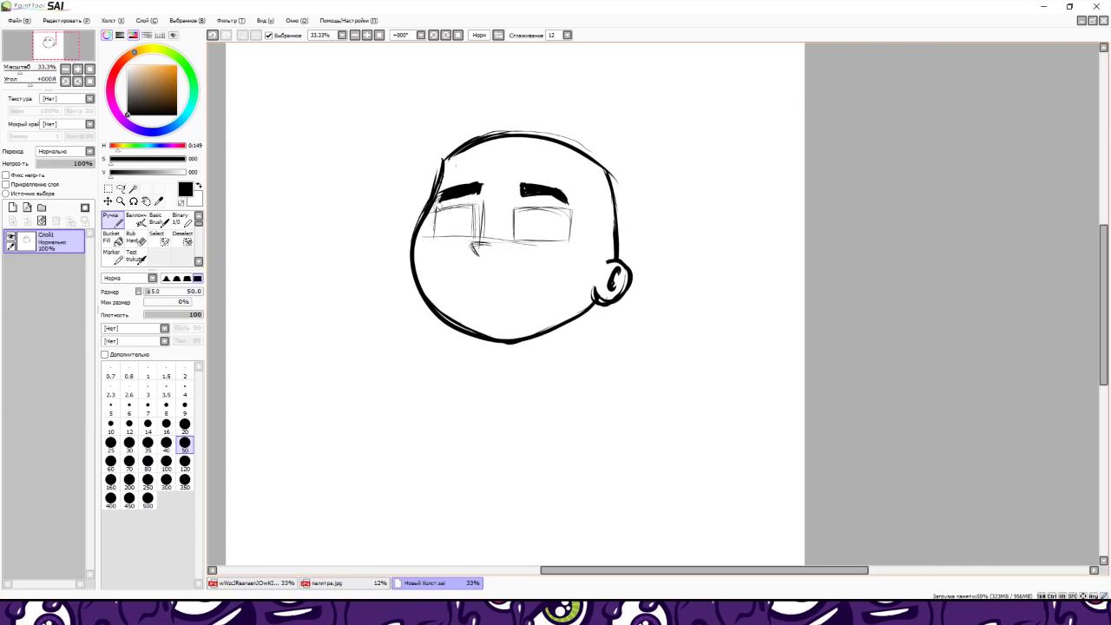
{"action": "mouse_move", "coordinate": [436, 207]}
{"action": "left_mouse_down"}
{"action": "mouse_move", "coordinate": [437, 223]}
{"action": "mouse_move", "coordinate": [474, 239]}
{"action": "mouse_move", "coordinate": [475, 205]}
{"action": "left_mouse_up"}
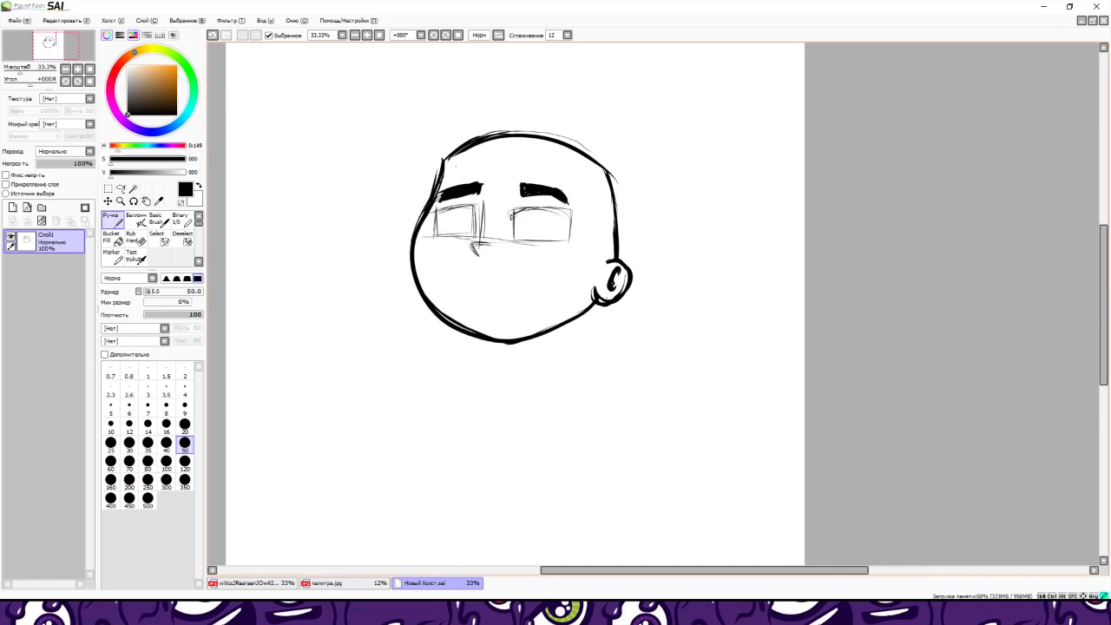
{"action": "mouse_move", "coordinate": [513, 212]}
{"action": "left_mouse_down"}
{"action": "mouse_move", "coordinate": [571, 214]}
{"action": "mouse_move", "coordinate": [516, 236]}
{"action": "mouse_move", "coordinate": [569, 240]}
{"action": "left_mouse_up"}
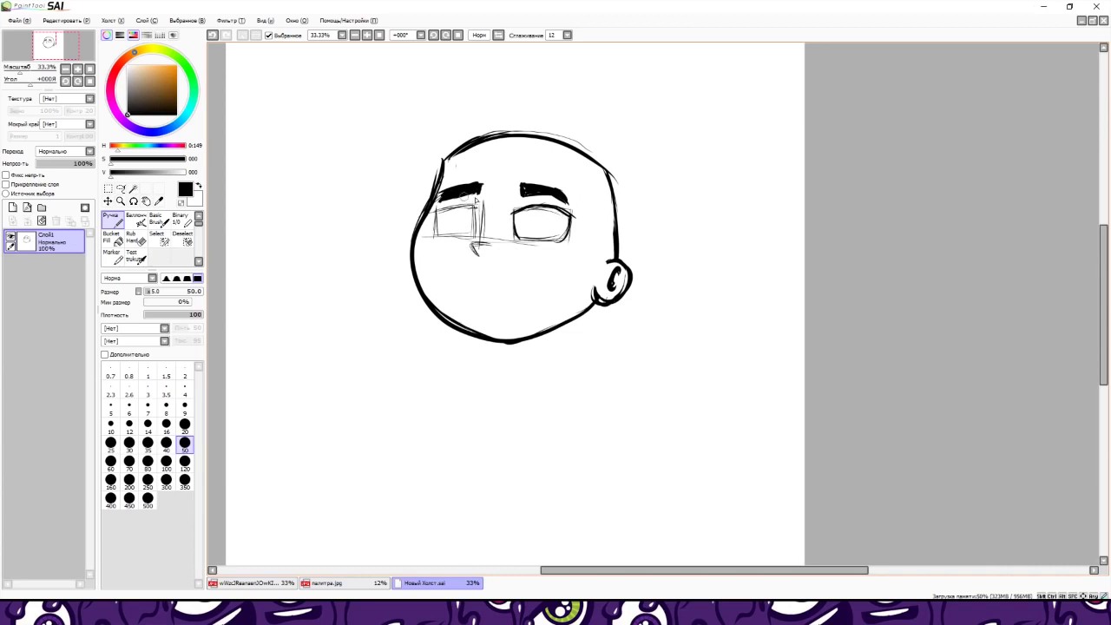
- Darken the eye box tops, then draw irises in both eyes and a highlighted left pupil
{"action": "mouse_move", "coordinate": [476, 207]}
{"action": "left_mouse_down"}
{"action": "mouse_move", "coordinate": [432, 209]}
{"action": "mouse_move", "coordinate": [435, 236]}
{"action": "mouse_move", "coordinate": [477, 236]}
{"action": "left_mouse_up"}
{"action": "left_click_drag", "start_coordinate": [524, 209], "coordinate": [510, 213]}
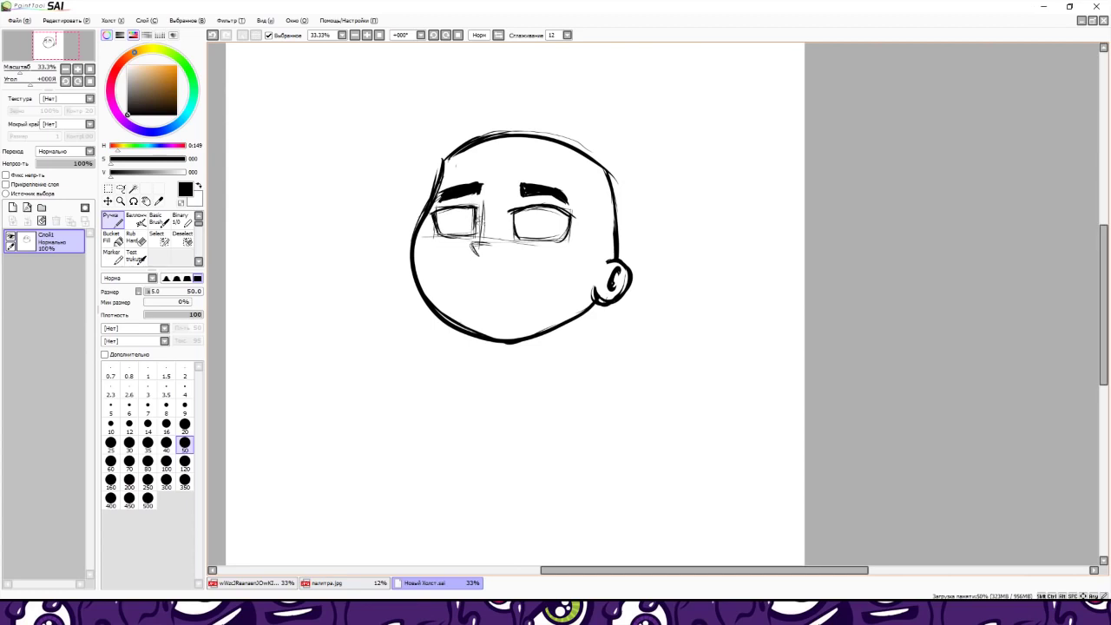
{"action": "mouse_move", "coordinate": [538, 222]}
{"action": "left_mouse_down"}
{"action": "mouse_move", "coordinate": [535, 235]}
{"action": "mouse_move", "coordinate": [555, 219]}
{"action": "mouse_move", "coordinate": [549, 241]}
{"action": "mouse_move", "coordinate": [526, 228]}
{"action": "mouse_move", "coordinate": [556, 217]}
{"action": "mouse_move", "coordinate": [549, 239]}
{"action": "mouse_move", "coordinate": [526, 232]}
{"action": "mouse_move", "coordinate": [557, 218]}
{"action": "left_mouse_up"}
{"action": "mouse_move", "coordinate": [461, 217]}
{"action": "left_mouse_down"}
{"action": "mouse_move", "coordinate": [455, 236]}
{"action": "mouse_move", "coordinate": [471, 222]}
{"action": "mouse_move", "coordinate": [469, 238]}
{"action": "mouse_move", "coordinate": [474, 222]}
{"action": "mouse_move", "coordinate": [450, 238]}
{"action": "mouse_move", "coordinate": [467, 214]}
{"action": "mouse_move", "coordinate": [476, 223]}
{"action": "mouse_move", "coordinate": [465, 237]}
{"action": "mouse_move", "coordinate": [468, 224]}
{"action": "left_mouse_up"}
{"action": "left_click_drag", "start_coordinate": [556, 209], "coordinate": [545, 231]}
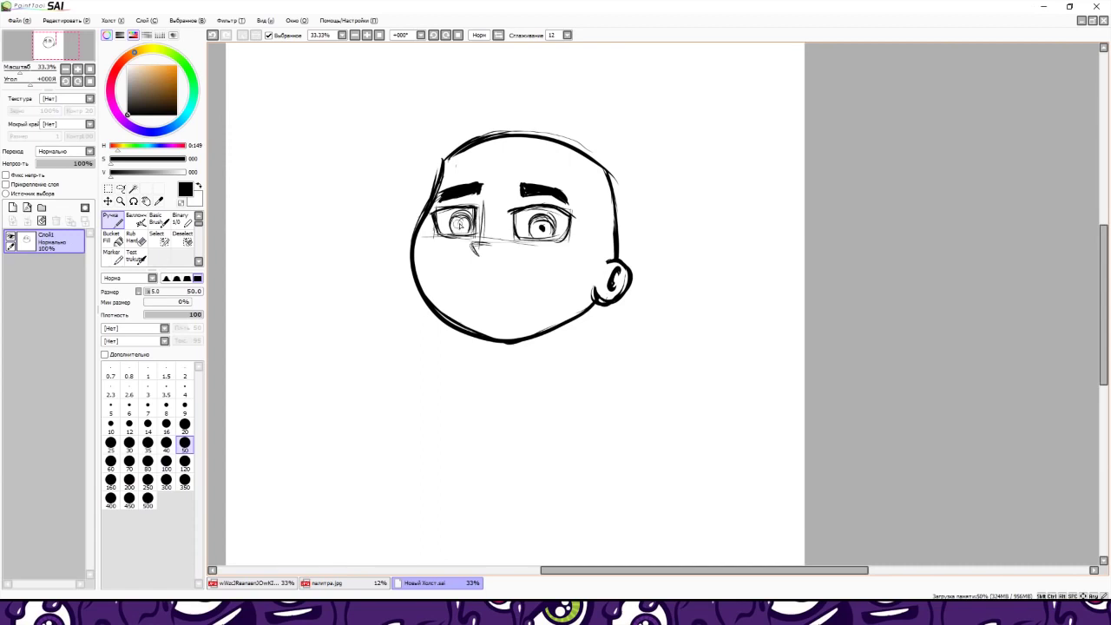
{"action": "left_click_drag", "start_coordinate": [461, 224], "coordinate": [462, 228]}
{"action": "mouse_move", "coordinate": [462, 225]}
{"action": "left_mouse_down"}
{"action": "mouse_move", "coordinate": [481, 203]}
{"action": "mouse_move", "coordinate": [479, 251]}
{"action": "left_mouse_up"}
- Thicken the eyebrow end, draw the smile and lower lip, and add faint mouth and chin guides
{"action": "left_click_drag", "start_coordinate": [526, 190], "coordinate": [514, 189]}
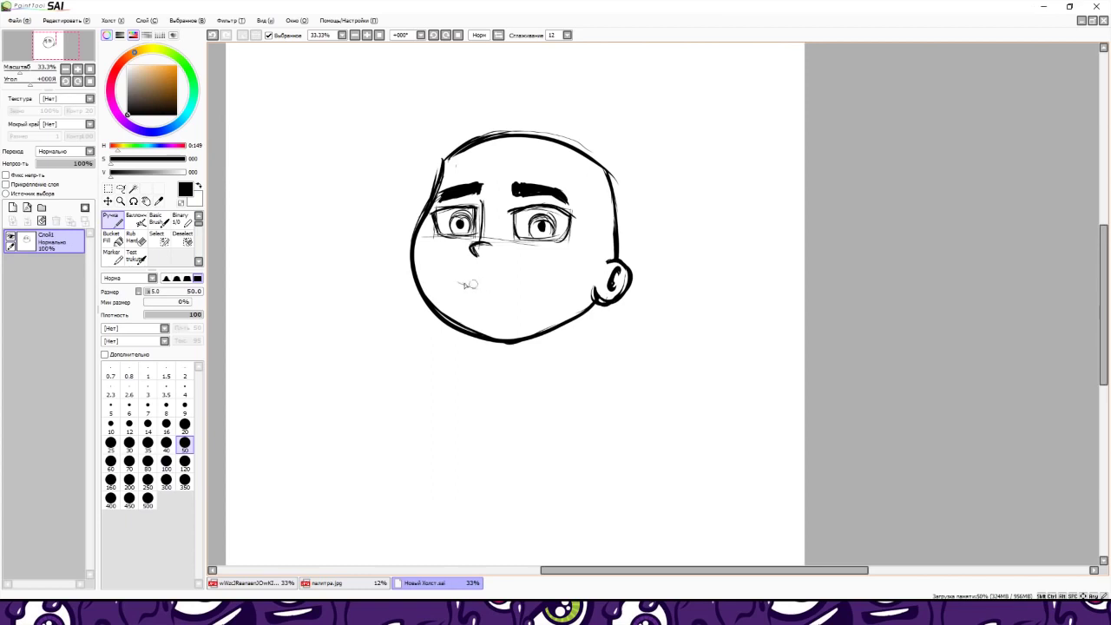
{"action": "left_click_drag", "start_coordinate": [469, 284], "coordinate": [521, 277]}
{"action": "left_click_drag", "start_coordinate": [454, 280], "coordinate": [464, 283]}
{"action": "left_click_drag", "start_coordinate": [481, 244], "coordinate": [495, 336]}
{"action": "left_click_drag", "start_coordinate": [422, 276], "coordinate": [618, 283]}
{"action": "left_click_drag", "start_coordinate": [412, 274], "coordinate": [622, 277]}
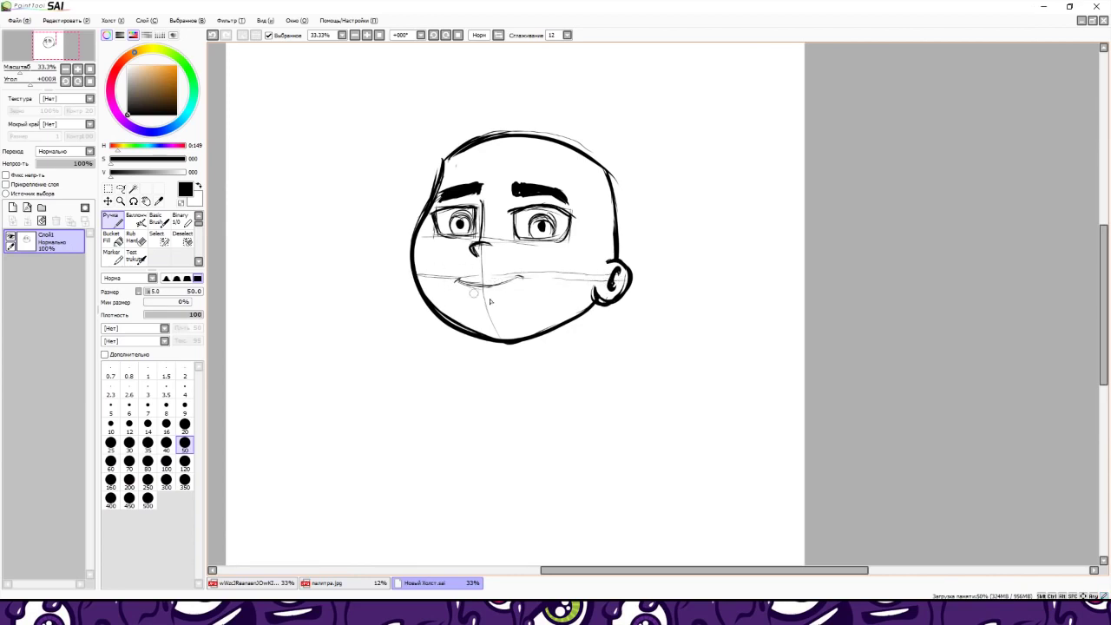
{"action": "mouse_move", "coordinate": [479, 298]}
{"action": "left_mouse_down"}
{"action": "mouse_move", "coordinate": [491, 293]}
{"action": "mouse_move", "coordinate": [456, 284]}
{"action": "mouse_move", "coordinate": [524, 280]}
{"action": "mouse_move", "coordinate": [529, 269]}
{"action": "left_mouse_up"}
- Darken the head outline and draw hair across the top and down the right side
{"action": "mouse_move", "coordinate": [444, 158]}
{"action": "left_mouse_down"}
{"action": "mouse_move", "coordinate": [420, 210]}
{"action": "mouse_move", "coordinate": [428, 141]}
{"action": "mouse_move", "coordinate": [450, 160]}
{"action": "mouse_move", "coordinate": [465, 148]}
{"action": "mouse_move", "coordinate": [541, 147]}
{"action": "mouse_move", "coordinate": [529, 127]}
{"action": "mouse_move", "coordinate": [563, 156]}
{"action": "mouse_move", "coordinate": [555, 149]}
{"action": "mouse_move", "coordinate": [594, 156]}
{"action": "mouse_move", "coordinate": [604, 256]}
{"action": "mouse_move", "coordinate": [590, 278]}
{"action": "mouse_move", "coordinate": [593, 268]}
{"action": "left_mouse_up"}
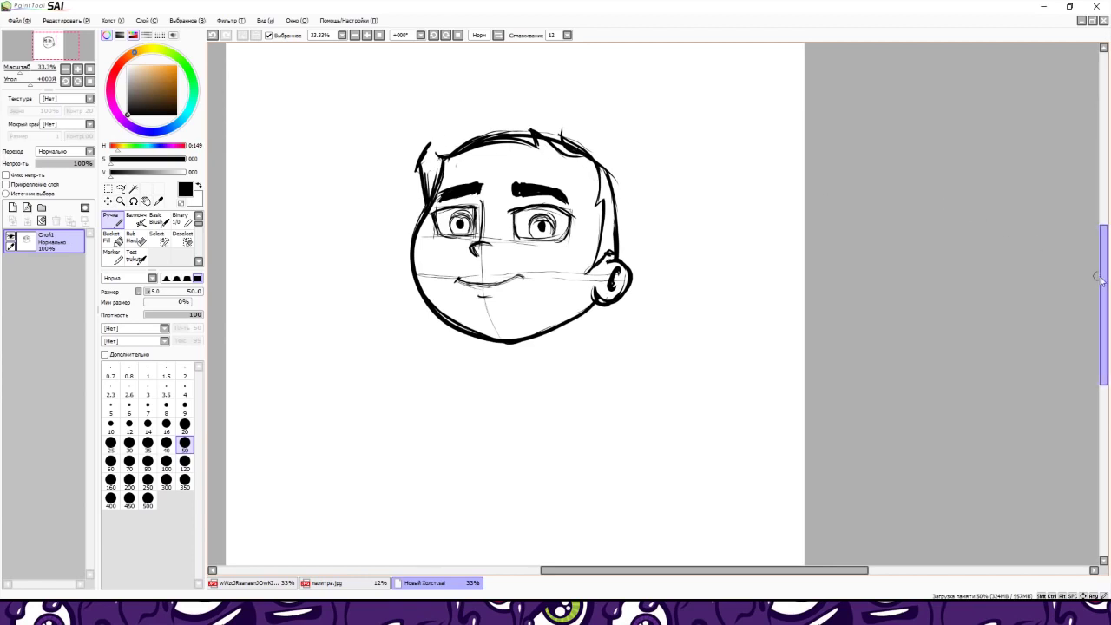
{"action": "scroll", "coordinate": [539, 194], "scroll_direction": "up", "scroll_amount": 2}
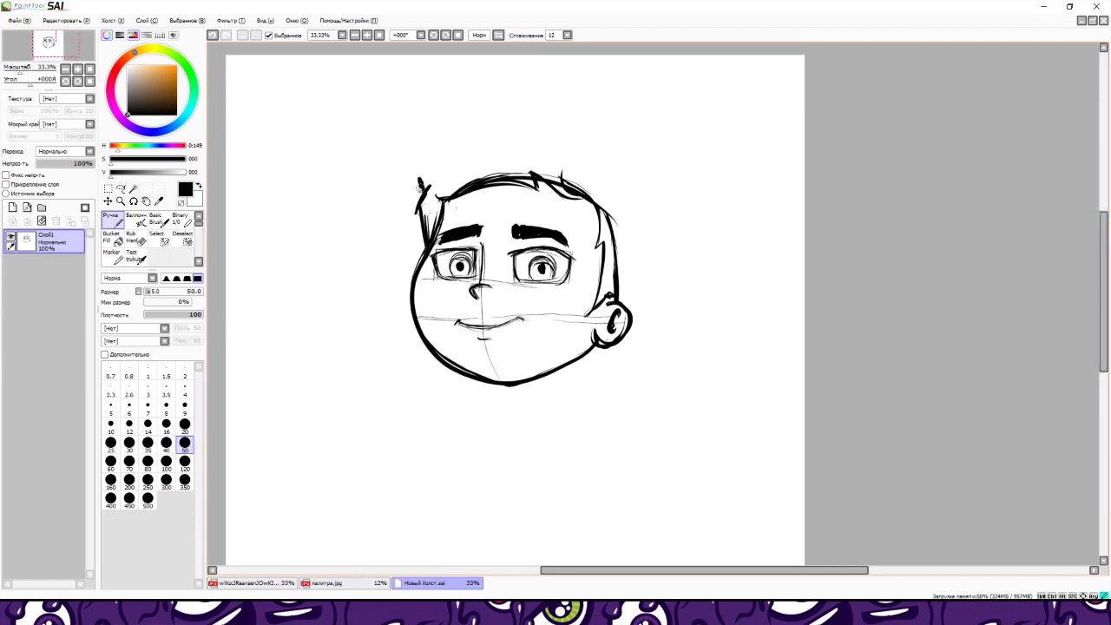
{"action": "mouse_move", "coordinate": [462, 136]}
{"action": "left_mouse_down"}
{"action": "mouse_move", "coordinate": [416, 177]}
{"action": "mouse_move", "coordinate": [488, 137]}
{"action": "left_mouse_up"}
{"action": "mouse_move", "coordinate": [436, 163]}
{"action": "left_mouse_down"}
{"action": "mouse_move", "coordinate": [537, 127]}
{"action": "mouse_move", "coordinate": [611, 169]}
{"action": "mouse_move", "coordinate": [638, 238]}
{"action": "left_mouse_up"}
{"action": "left_click_drag", "start_coordinate": [620, 187], "coordinate": [635, 290]}
{"action": "mouse_move", "coordinate": [643, 245]}
{"action": "left_mouse_down"}
{"action": "mouse_move", "coordinate": [629, 296]}
{"action": "mouse_move", "coordinate": [618, 205]}
{"action": "mouse_move", "coordinate": [637, 257]}
{"action": "left_mouse_up"}
- Add a tall tuft at the top right and extra hair strands along the top and left
{"action": "mouse_move", "coordinate": [602, 174]}
{"action": "left_mouse_down"}
{"action": "mouse_move", "coordinate": [601, 146]}
{"action": "mouse_move", "coordinate": [613, 146]}
{"action": "mouse_move", "coordinate": [618, 169]}
{"action": "left_mouse_up"}
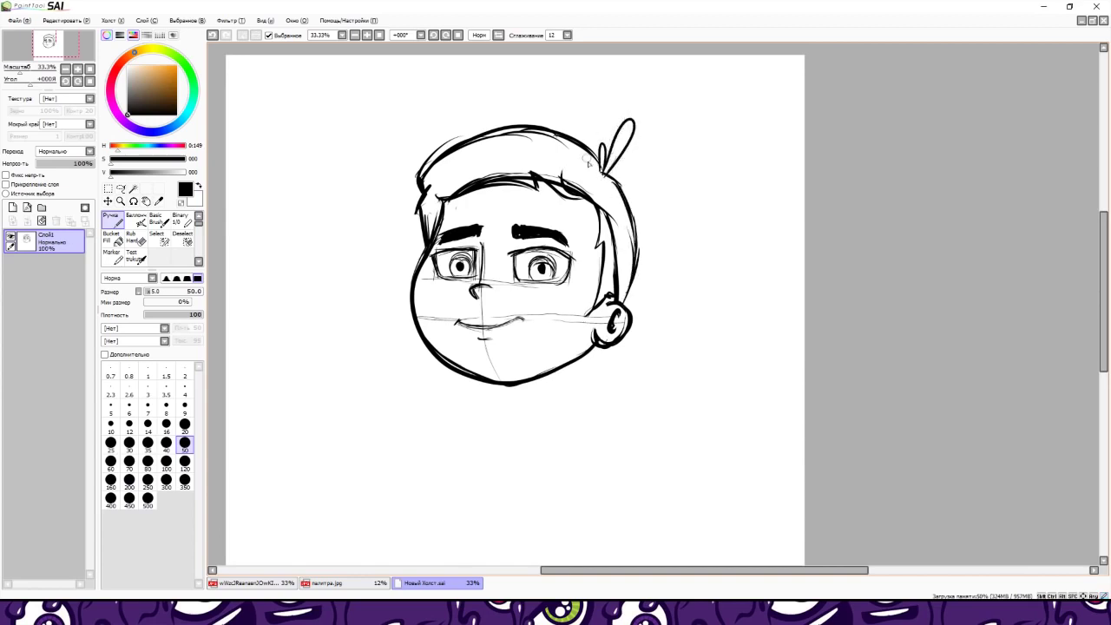
{"action": "mouse_move", "coordinate": [423, 179]}
{"action": "left_mouse_down"}
{"action": "mouse_move", "coordinate": [438, 198]}
{"action": "mouse_move", "coordinate": [427, 189]}
{"action": "mouse_move", "coordinate": [417, 216]}
{"action": "left_mouse_up"}
{"action": "left_click_drag", "start_coordinate": [441, 174], "coordinate": [512, 161]}
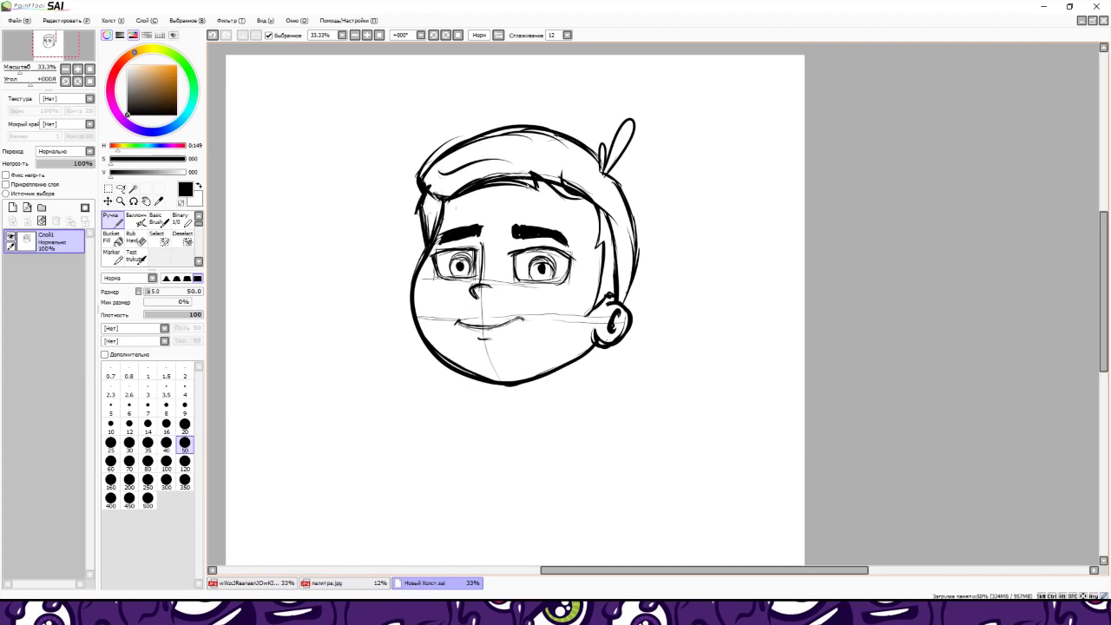
{"action": "mouse_move", "coordinate": [429, 176]}
{"action": "left_mouse_down"}
{"action": "mouse_move", "coordinate": [504, 139]}
{"action": "mouse_move", "coordinate": [547, 132]}
{"action": "mouse_move", "coordinate": [554, 147]}
{"action": "left_mouse_up"}
{"action": "left_click_drag", "start_coordinate": [624, 182], "coordinate": [641, 213]}
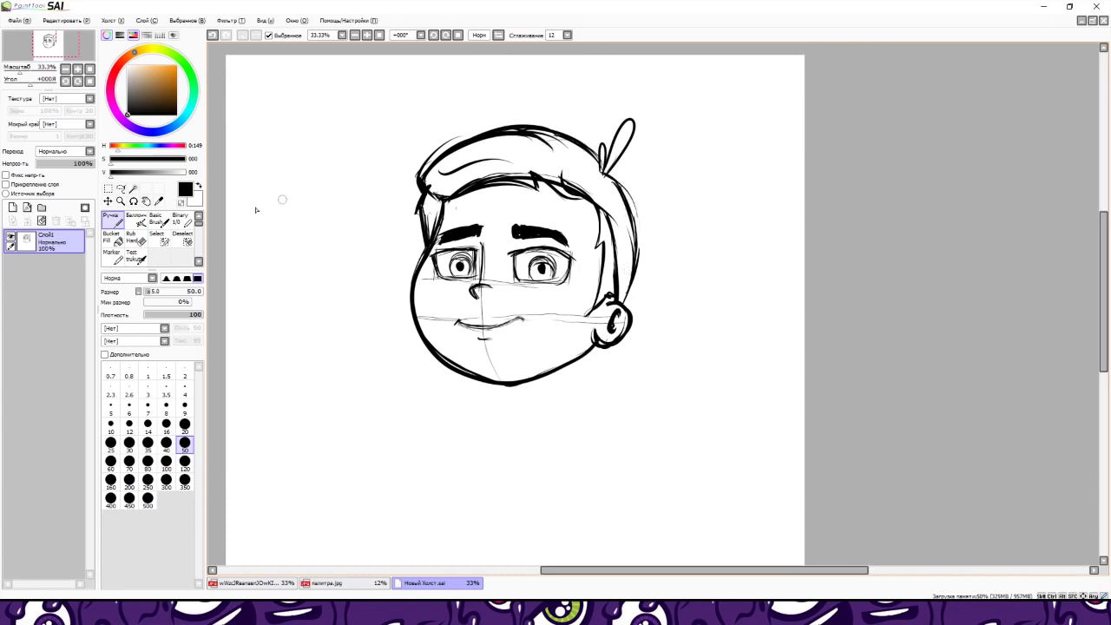
- Add a dot near the left eye and stubble hatching on the lower cheek, chin and right jaw
{"action": "left_click", "coordinate": [132, 237]}
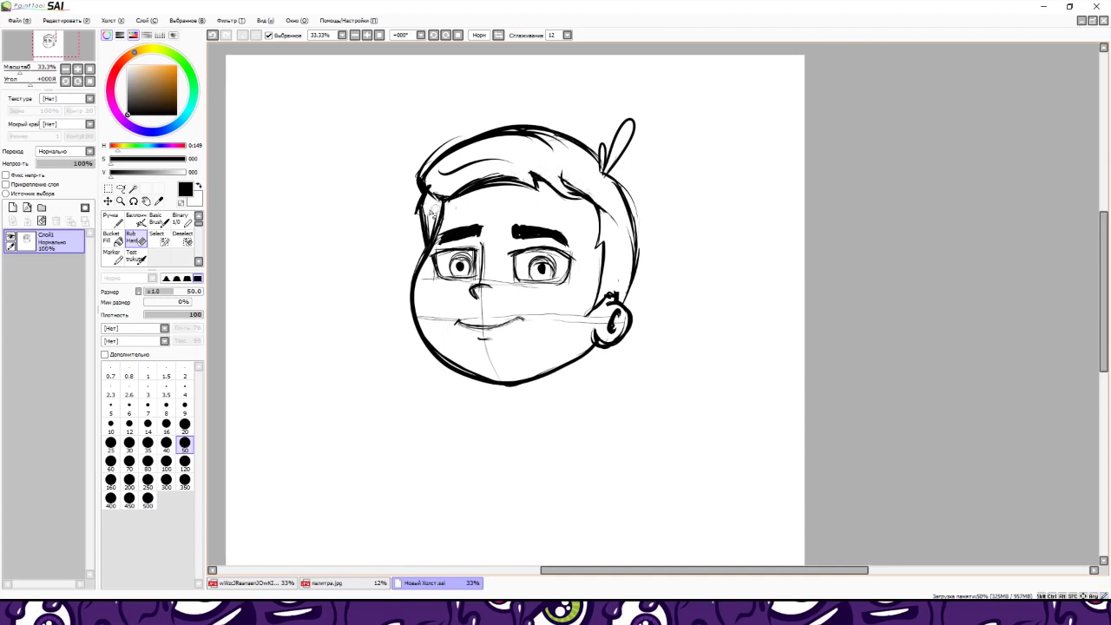
{"action": "left_click", "coordinate": [113, 220]}
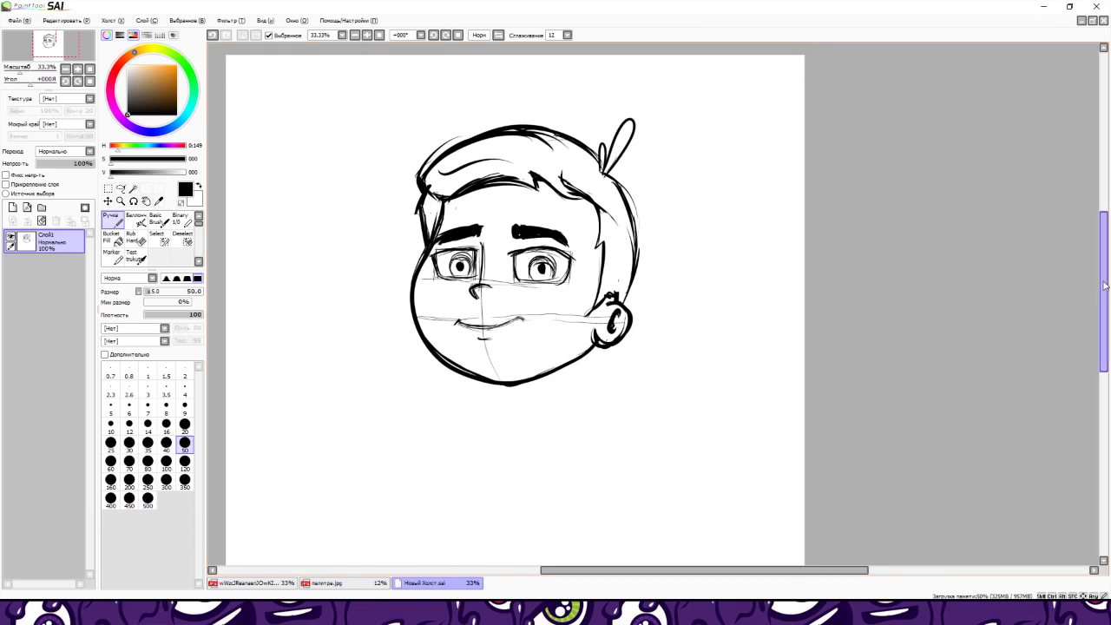
{"action": "scroll", "coordinate": [1105, 287], "scroll_direction": "down", "scroll_amount": 2}
{"action": "left_click", "coordinate": [433, 211]}
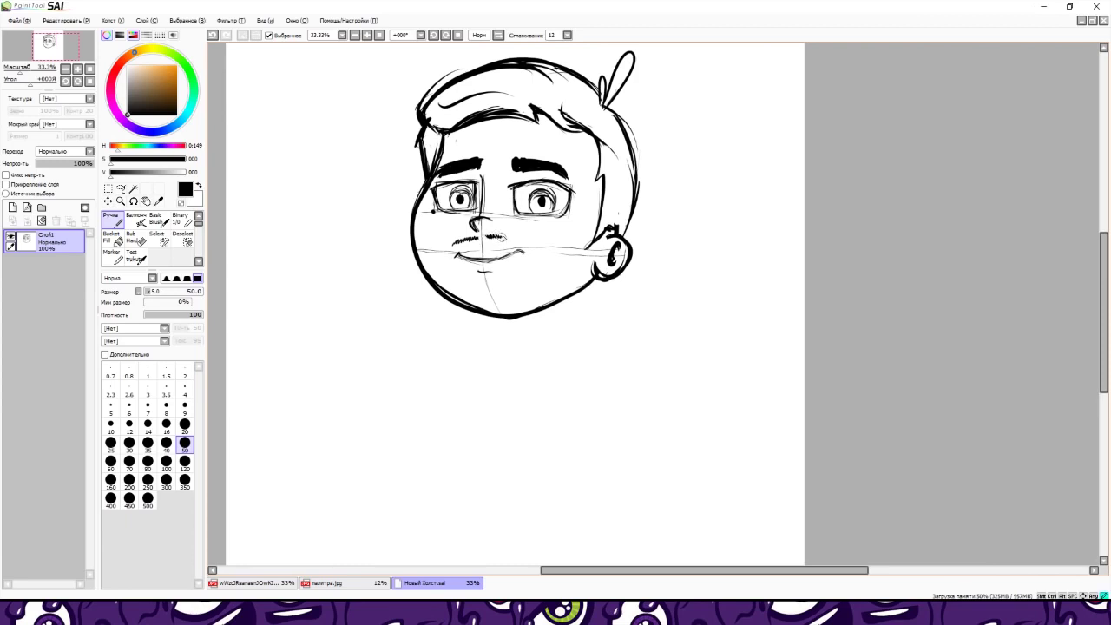
{"action": "mouse_move", "coordinate": [421, 257]}
{"action": "left_mouse_down"}
{"action": "mouse_move", "coordinate": [462, 300]}
{"action": "mouse_move", "coordinate": [528, 320]}
{"action": "mouse_move", "coordinate": [590, 293]}
{"action": "left_mouse_up"}
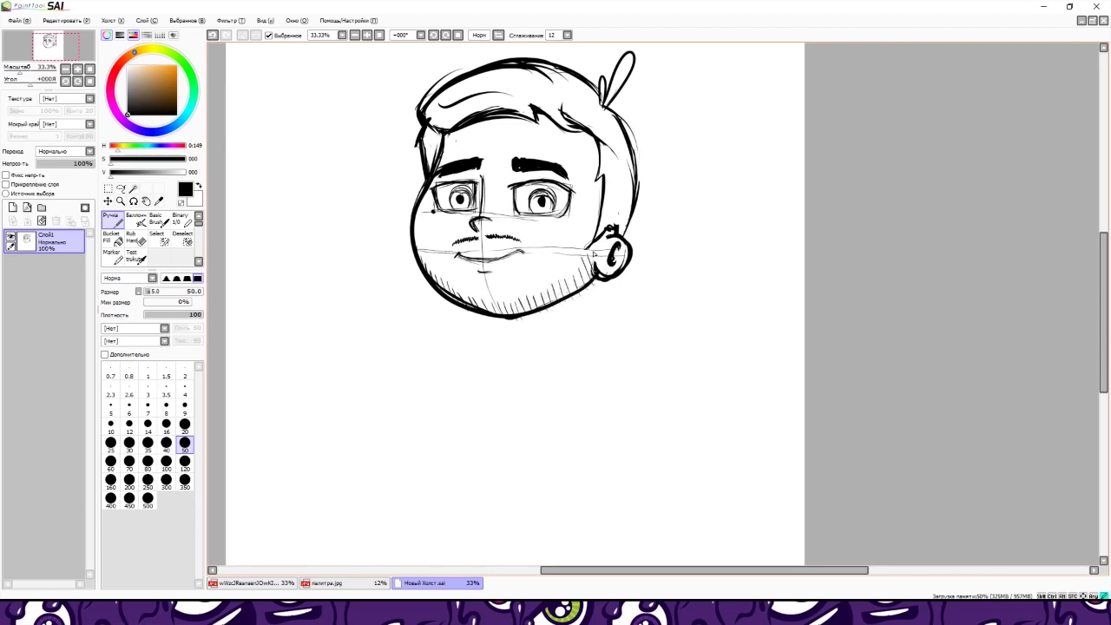
{"action": "mouse_move", "coordinate": [588, 236]}
{"action": "left_mouse_down"}
{"action": "mouse_move", "coordinate": [601, 260]}
{"action": "mouse_move", "coordinate": [587, 288]}
{"action": "left_mouse_up"}
- Draw a bristly mustache above the lip and more stubble on the left jaw and right chin
{"action": "mouse_move", "coordinate": [448, 255]}
{"action": "left_mouse_down"}
{"action": "mouse_move", "coordinate": [474, 232]}
{"action": "mouse_move", "coordinate": [528, 237]}
{"action": "left_mouse_up"}
{"action": "left_click_drag", "start_coordinate": [413, 247], "coordinate": [426, 269]}
{"action": "mouse_move", "coordinate": [421, 257]}
{"action": "left_mouse_down"}
{"action": "mouse_move", "coordinate": [440, 286]}
{"action": "mouse_move", "coordinate": [443, 271]}
{"action": "mouse_move", "coordinate": [488, 294]}
{"action": "mouse_move", "coordinate": [531, 292]}
{"action": "mouse_move", "coordinate": [553, 287]}
{"action": "mouse_move", "coordinate": [593, 238]}
{"action": "left_mouse_up"}
{"action": "left_click_drag", "start_coordinate": [568, 290], "coordinate": [575, 268]}
{"action": "left_click_drag", "start_coordinate": [539, 302], "coordinate": [547, 290]}
{"action": "left_click_drag", "start_coordinate": [558, 301], "coordinate": [565, 287]}
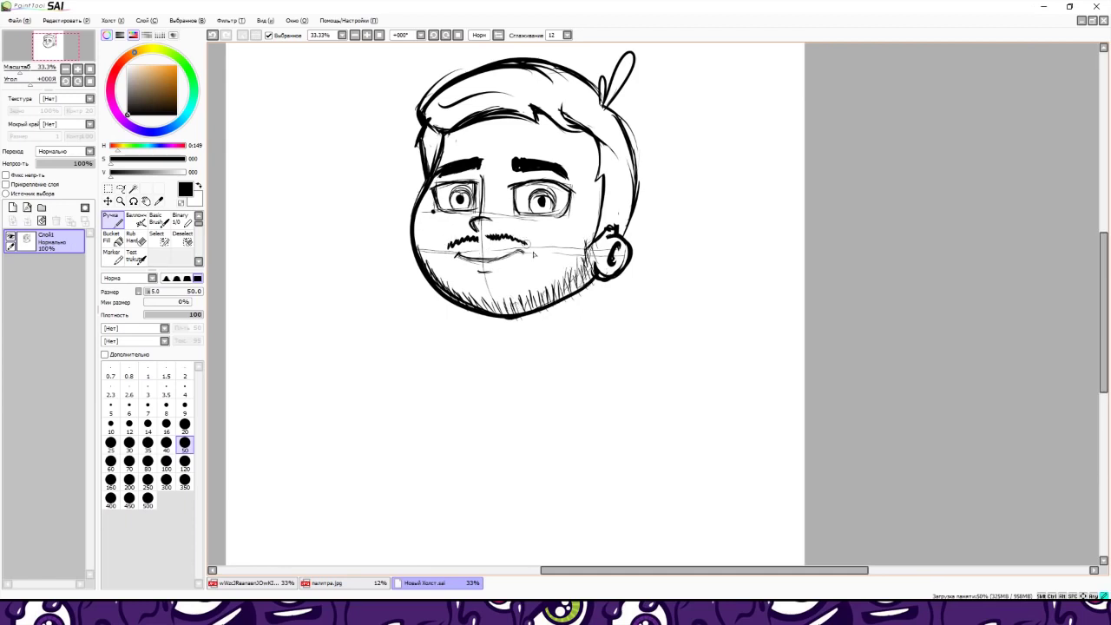
{"action": "scroll", "coordinate": [985, 216], "scroll_direction": "down", "scroll_amount": 2}
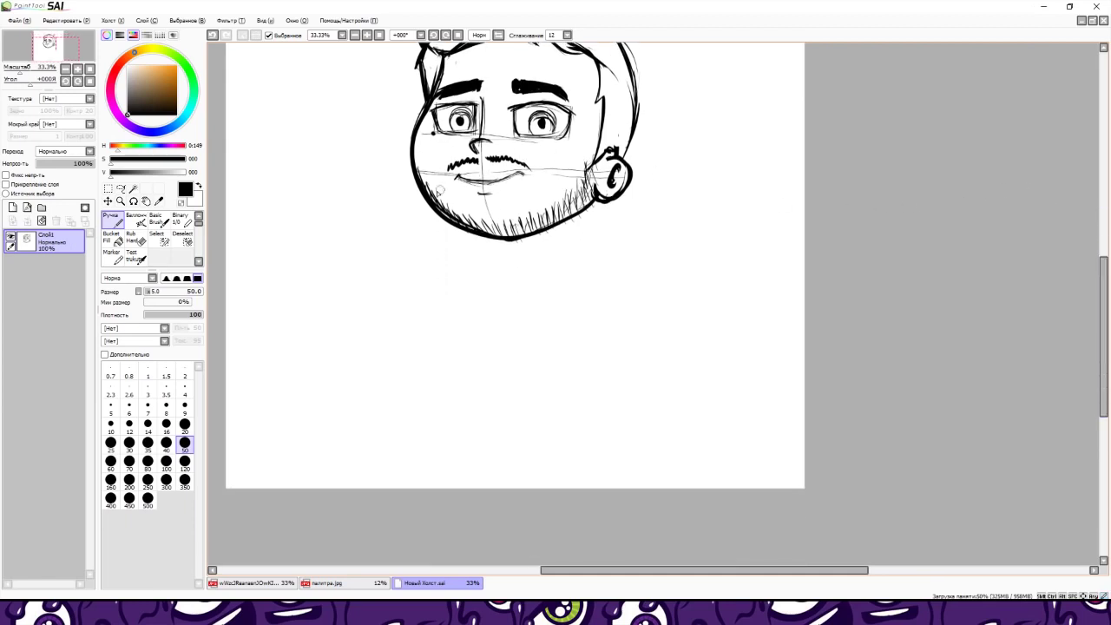
- Add more stubble along both jaw lines and start the neck line below the chin
{"action": "mouse_move", "coordinate": [443, 207]}
{"action": "left_mouse_down"}
{"action": "mouse_move", "coordinate": [429, 184]}
{"action": "mouse_move", "coordinate": [450, 198]}
{"action": "left_mouse_up"}
{"action": "mouse_move", "coordinate": [482, 231]}
{"action": "left_mouse_down"}
{"action": "mouse_move", "coordinate": [477, 217]}
{"action": "mouse_move", "coordinate": [526, 214]}
{"action": "mouse_move", "coordinate": [555, 197]}
{"action": "left_mouse_up"}
{"action": "mouse_move", "coordinate": [561, 217]}
{"action": "left_mouse_down"}
{"action": "mouse_move", "coordinate": [566, 186]}
{"action": "mouse_move", "coordinate": [578, 184]}
{"action": "left_mouse_up"}
{"action": "left_click_drag", "start_coordinate": [583, 204], "coordinate": [608, 123]}
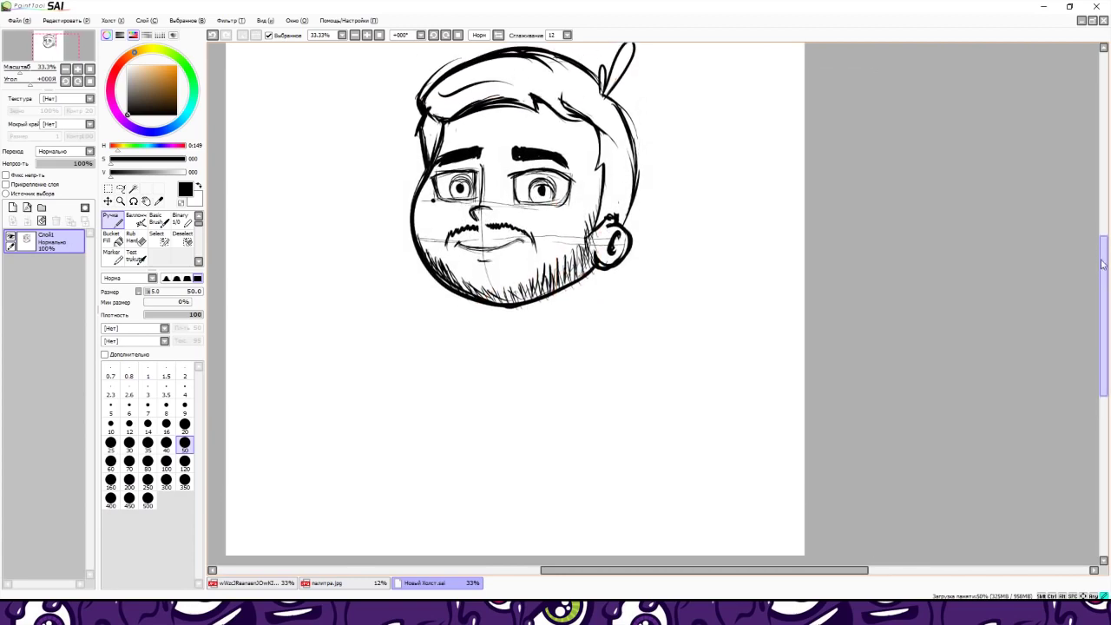
{"action": "left_click_drag", "start_coordinate": [521, 323], "coordinate": [521, 339]}
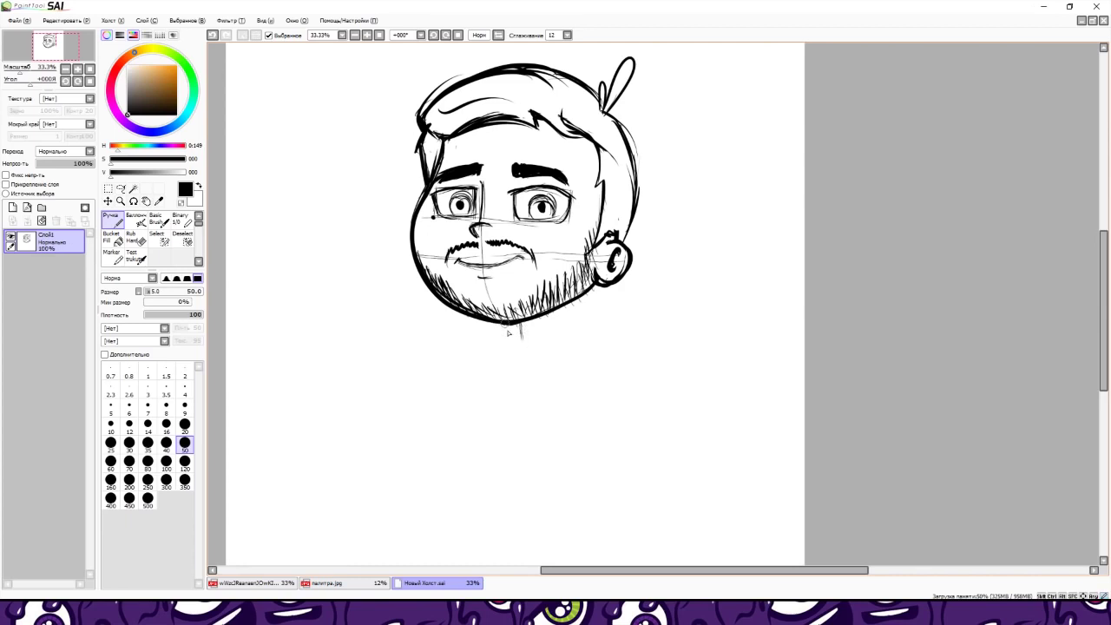
{"action": "left_click_drag", "start_coordinate": [572, 304], "coordinate": [569, 325]}
- Sketch the left and right torso edges and the right shoulder of the T-shirt
{"action": "left_click_drag", "start_coordinate": [1104, 295], "coordinate": [1104, 330]}
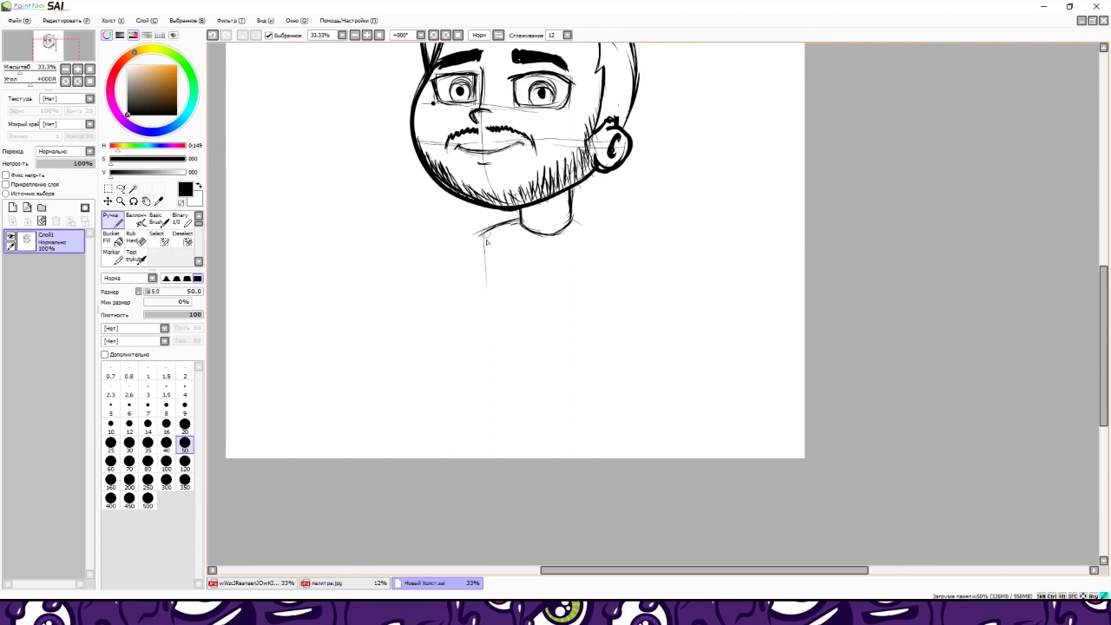
{"action": "mouse_move", "coordinate": [483, 233]}
{"action": "left_mouse_down"}
{"action": "mouse_move", "coordinate": [488, 338]}
{"action": "mouse_move", "coordinate": [476, 391]}
{"action": "left_mouse_up"}
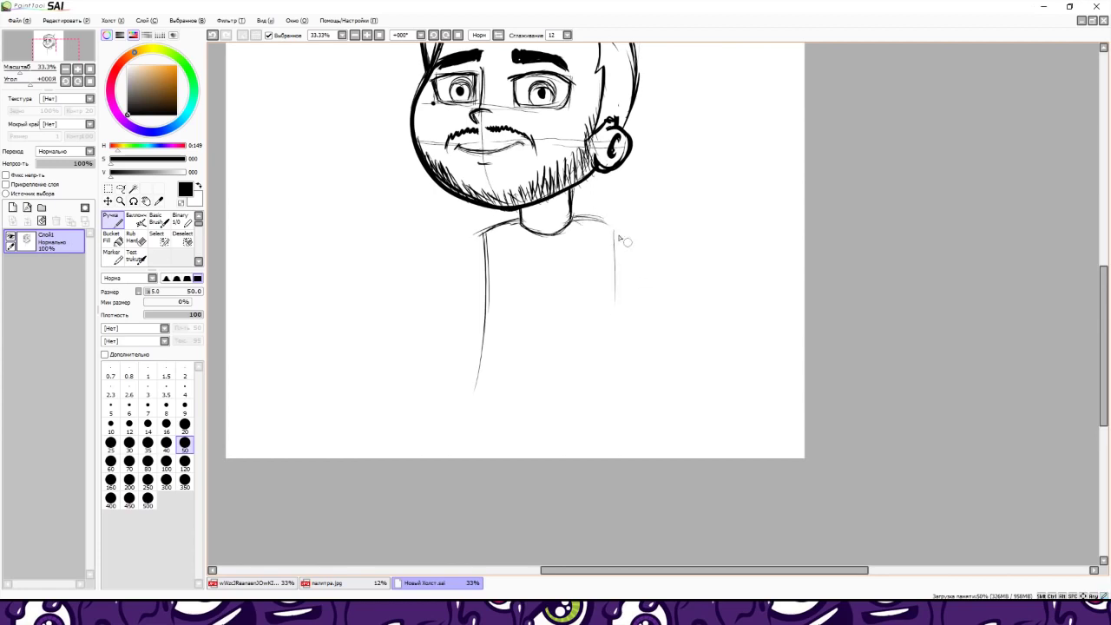
{"action": "left_click_drag", "start_coordinate": [604, 239], "coordinate": [619, 405]}
{"action": "left_click_drag", "start_coordinate": [615, 300], "coordinate": [619, 425]}
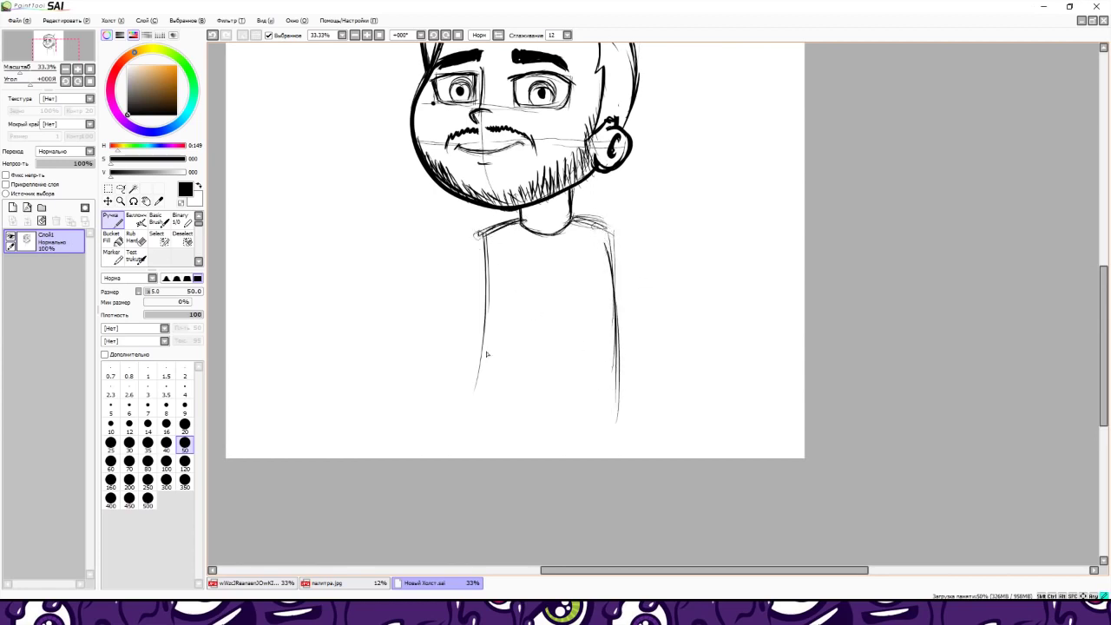
{"action": "left_click_drag", "start_coordinate": [483, 233], "coordinate": [488, 361]}
{"action": "left_click_drag", "start_coordinate": [485, 244], "coordinate": [471, 429]}
{"action": "left_click_drag", "start_coordinate": [484, 341], "coordinate": [483, 441]}
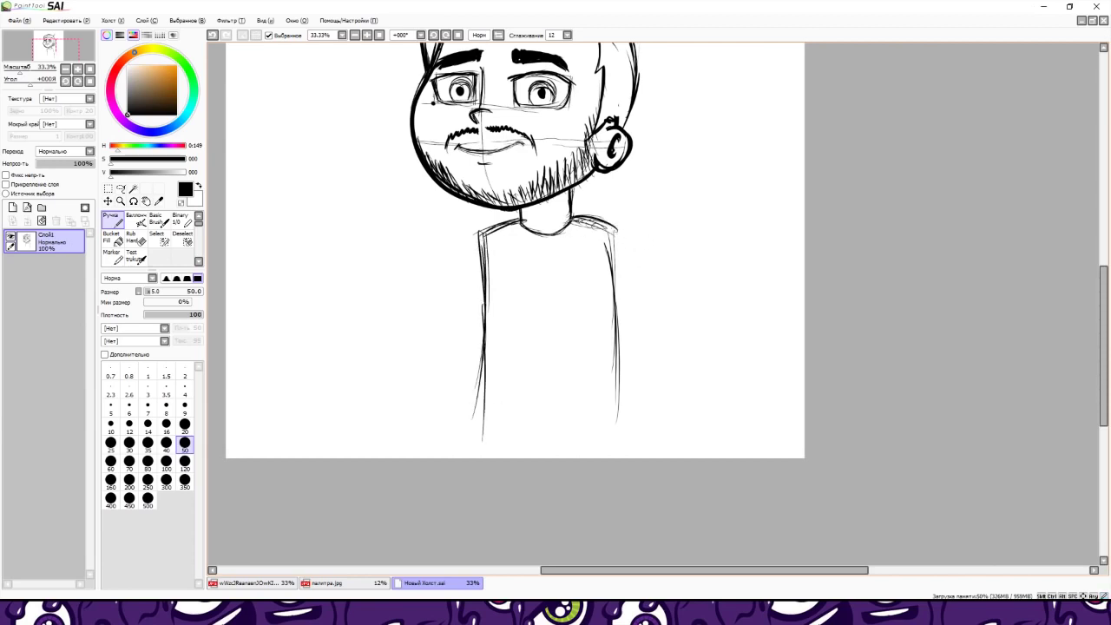
{"action": "left_click_drag", "start_coordinate": [575, 218], "coordinate": [618, 231]}
{"action": "left_click_drag", "start_coordinate": [611, 227], "coordinate": [622, 344]}
{"action": "left_click_drag", "start_coordinate": [617, 270], "coordinate": [625, 422]}
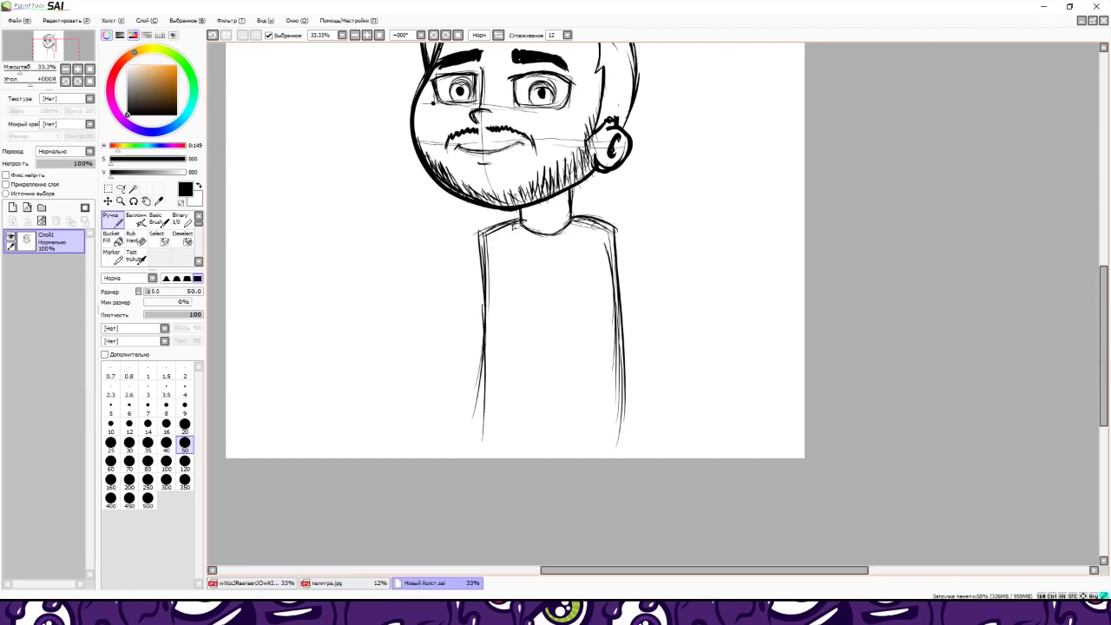
- Sketch both shoulders, arm outlines, the rolled right sleeve and both forearms
{"action": "left_click_drag", "start_coordinate": [520, 220], "coordinate": [475, 234]}
{"action": "left_click_drag", "start_coordinate": [479, 240], "coordinate": [474, 306]}
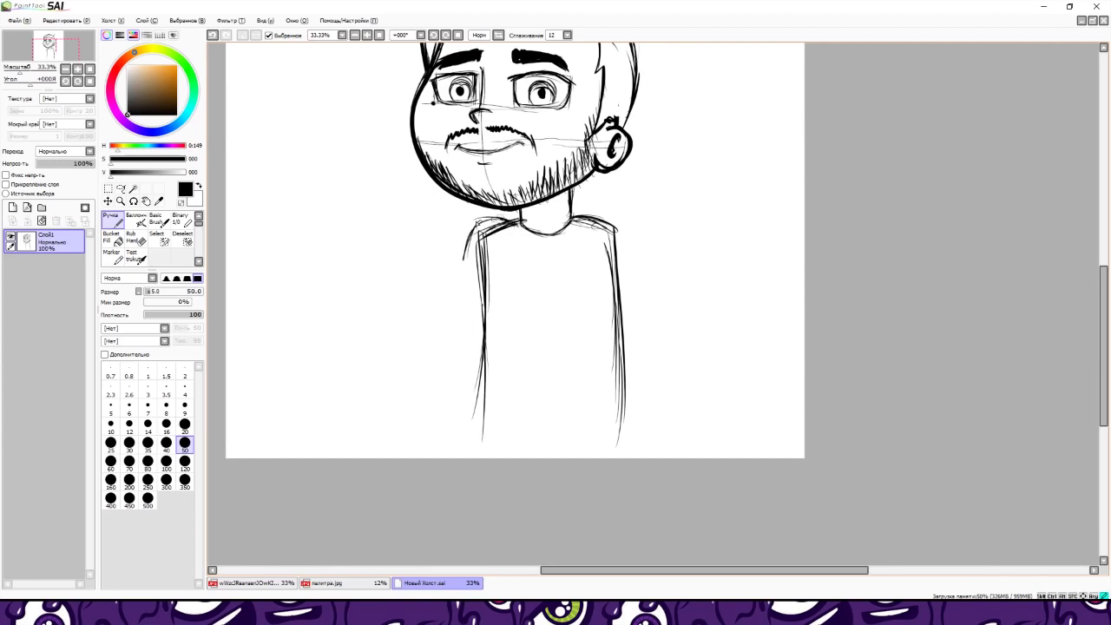
{"action": "left_click_drag", "start_coordinate": [474, 234], "coordinate": [462, 287]}
{"action": "mouse_move", "coordinate": [471, 272]}
{"action": "left_mouse_down"}
{"action": "mouse_move", "coordinate": [478, 433]}
{"action": "mouse_move", "coordinate": [450, 328]}
{"action": "left_mouse_up"}
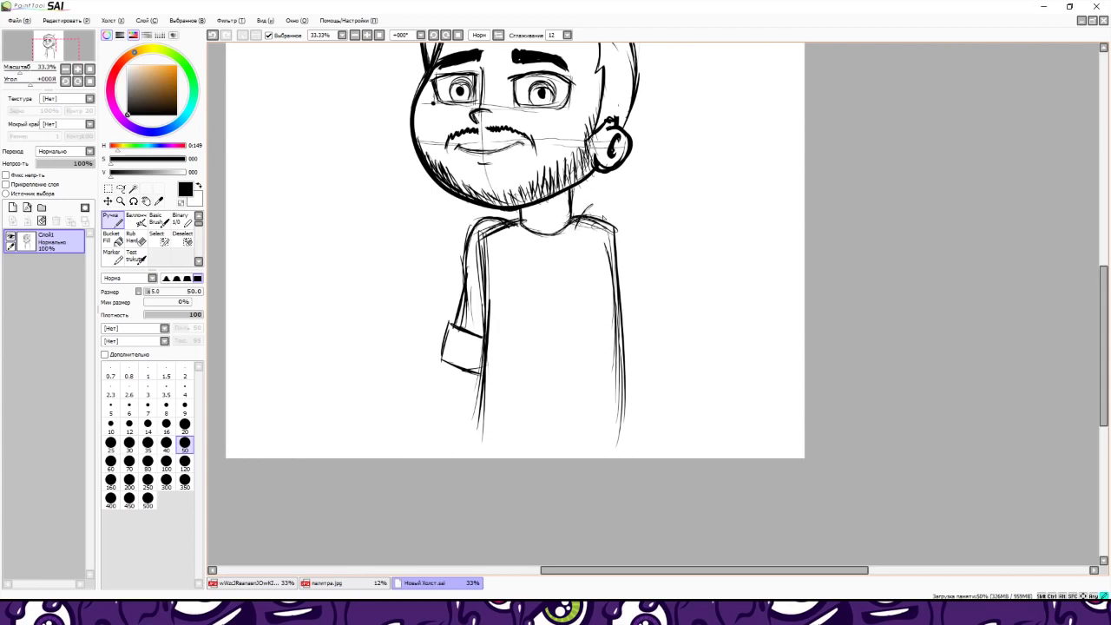
{"action": "mouse_move", "coordinate": [582, 211]}
{"action": "left_mouse_down"}
{"action": "mouse_move", "coordinate": [634, 253]}
{"action": "mouse_move", "coordinate": [643, 287]}
{"action": "left_mouse_up"}
{"action": "left_click_drag", "start_coordinate": [622, 236], "coordinate": [648, 307]}
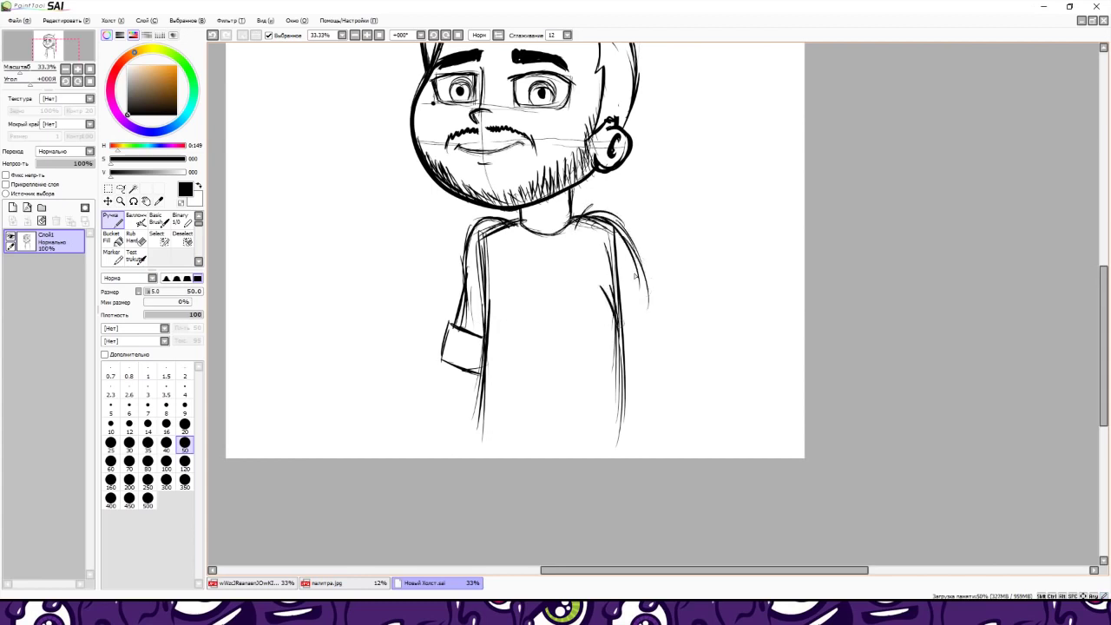
{"action": "mouse_move", "coordinate": [627, 255]}
{"action": "left_mouse_down"}
{"action": "mouse_move", "coordinate": [653, 323]}
{"action": "mouse_move", "coordinate": [667, 314]}
{"action": "mouse_move", "coordinate": [623, 371]}
{"action": "mouse_move", "coordinate": [681, 347]}
{"action": "mouse_move", "coordinate": [623, 459]}
{"action": "left_mouse_up"}
{"action": "mouse_move", "coordinate": [668, 355]}
{"action": "left_mouse_down"}
{"action": "mouse_move", "coordinate": [676, 400]}
{"action": "mouse_move", "coordinate": [647, 456]}
{"action": "left_mouse_up"}
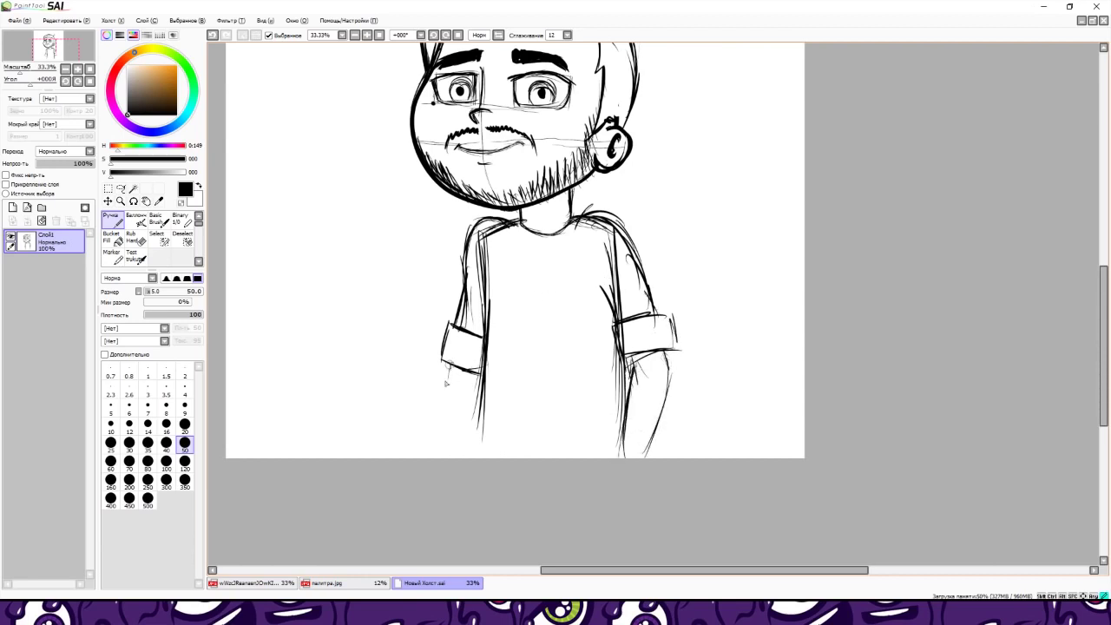
{"action": "left_click_drag", "start_coordinate": [443, 361], "coordinate": [450, 459]}
- Ink the shoulders, upper sleeve and shirt sides with darker lines
{"action": "scroll", "coordinate": [1080, 362], "scroll_direction": "up", "scroll_amount": 2}
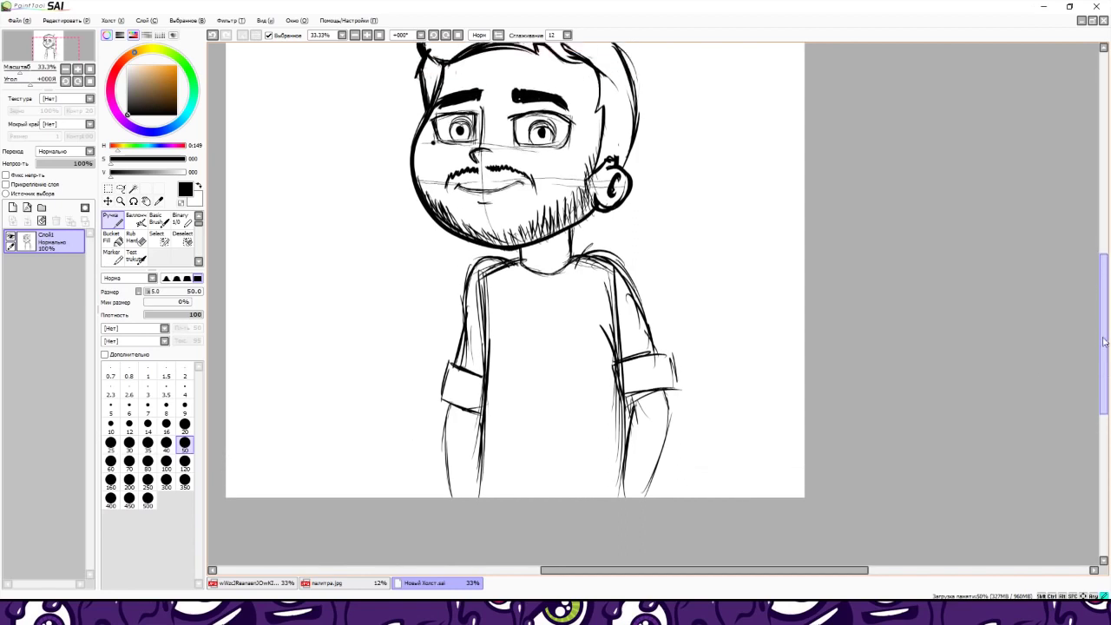
{"action": "mouse_move", "coordinate": [587, 278]}
{"action": "left_mouse_down"}
{"action": "mouse_move", "coordinate": [639, 307]}
{"action": "mouse_move", "coordinate": [658, 353]}
{"action": "left_mouse_up"}
{"action": "left_click_drag", "start_coordinate": [600, 331], "coordinate": [615, 368]}
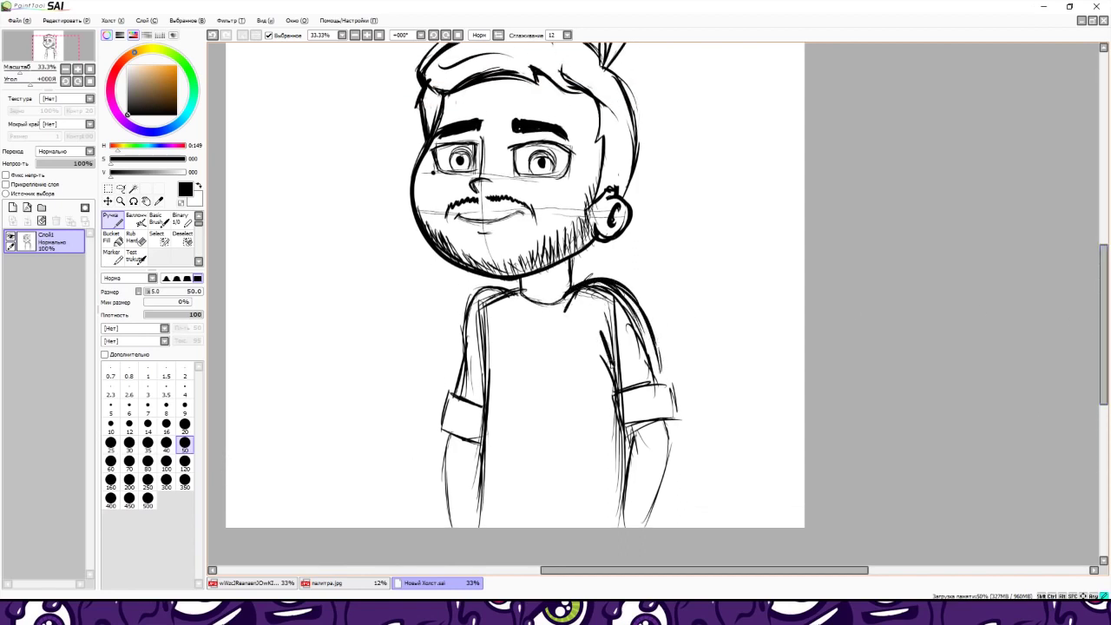
{"action": "mouse_move", "coordinate": [523, 283]}
{"action": "left_mouse_down"}
{"action": "mouse_move", "coordinate": [464, 314]}
{"action": "mouse_move", "coordinate": [455, 373]}
{"action": "left_mouse_up"}
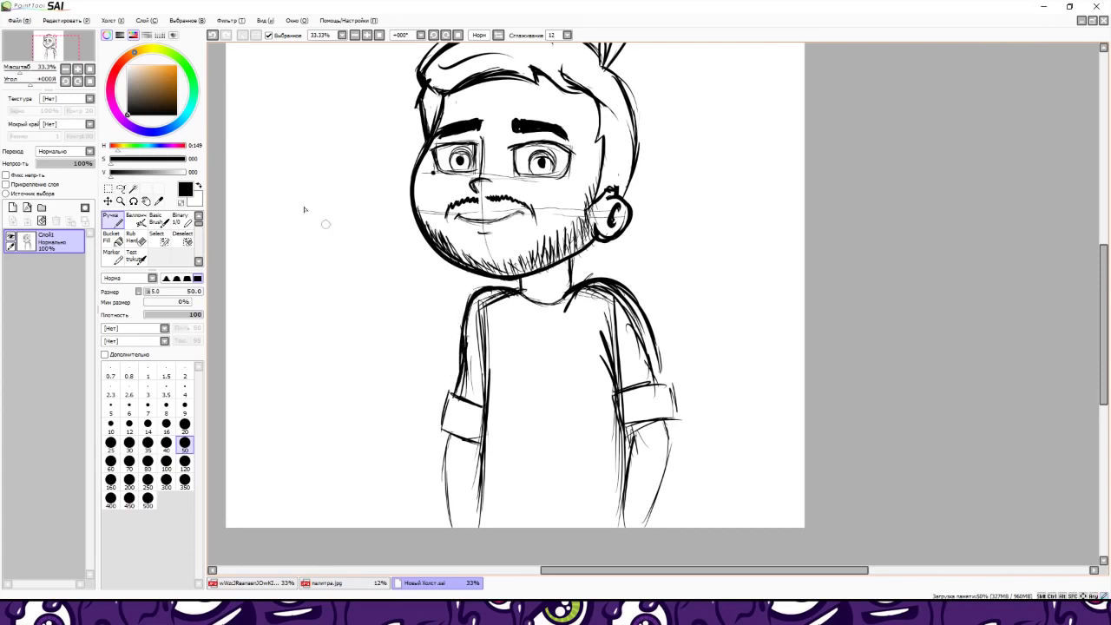
- Erase faint sketch lines on both shoulders and the right sleeve
{"action": "key", "text": "e"}
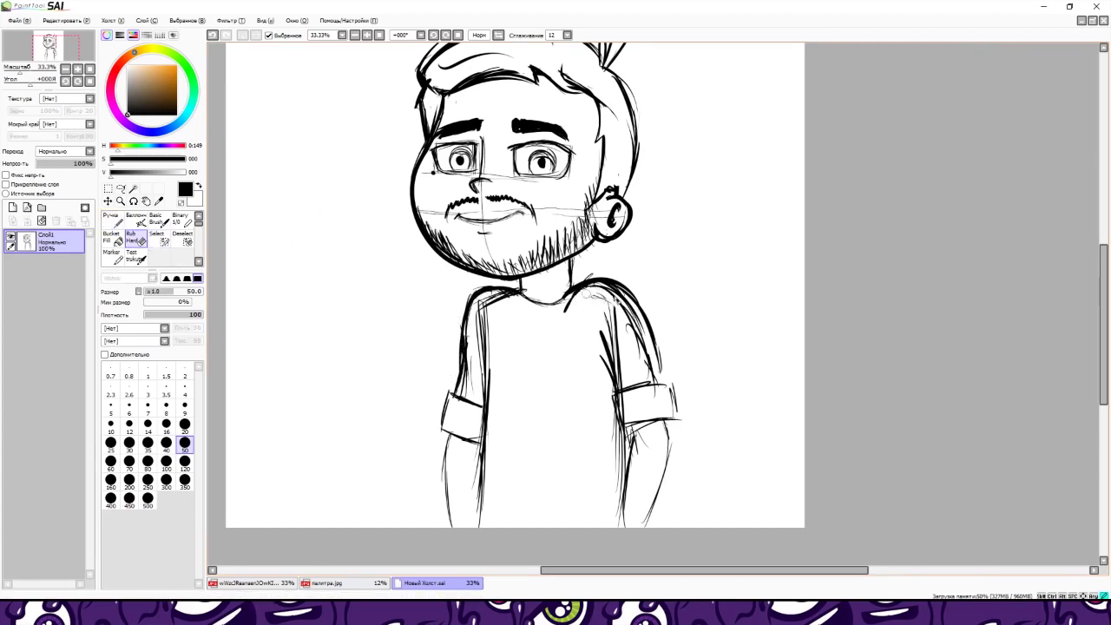
{"action": "left_click_drag", "start_coordinate": [620, 323], "coordinate": [641, 349]}
{"action": "left_click_drag", "start_coordinate": [608, 295], "coordinate": [633, 330]}
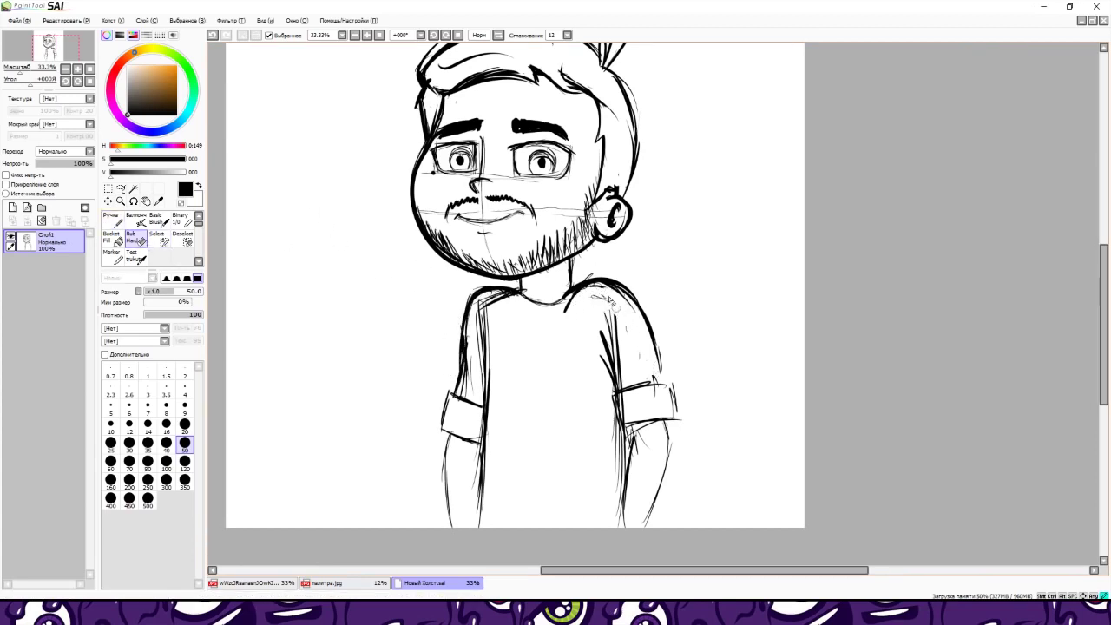
{"action": "key", "text": "n"}
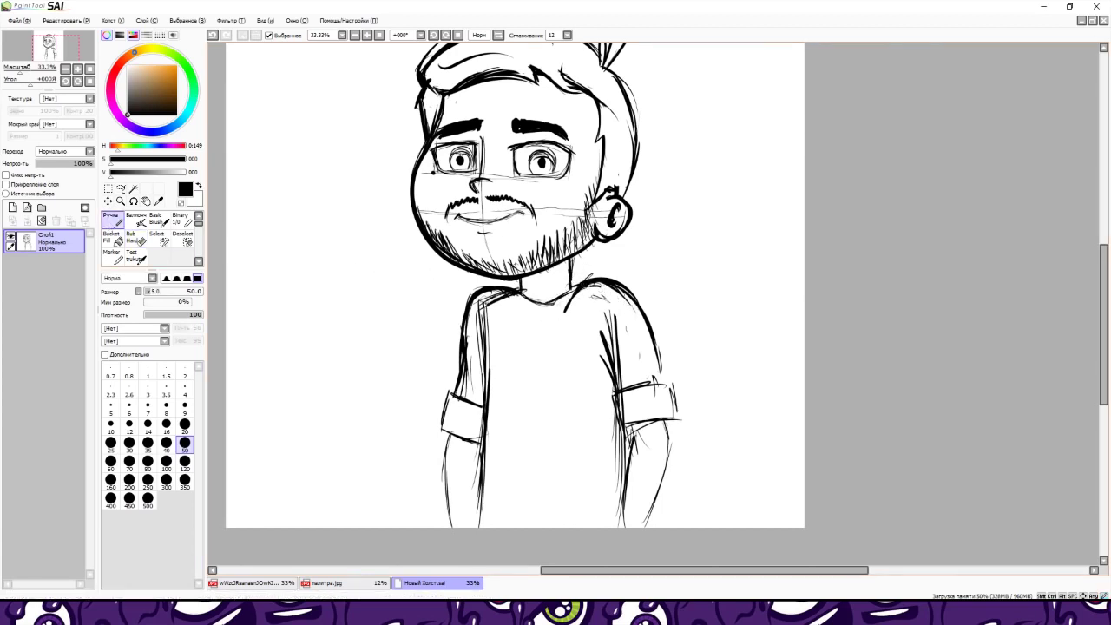
{"action": "key", "text": "e"}
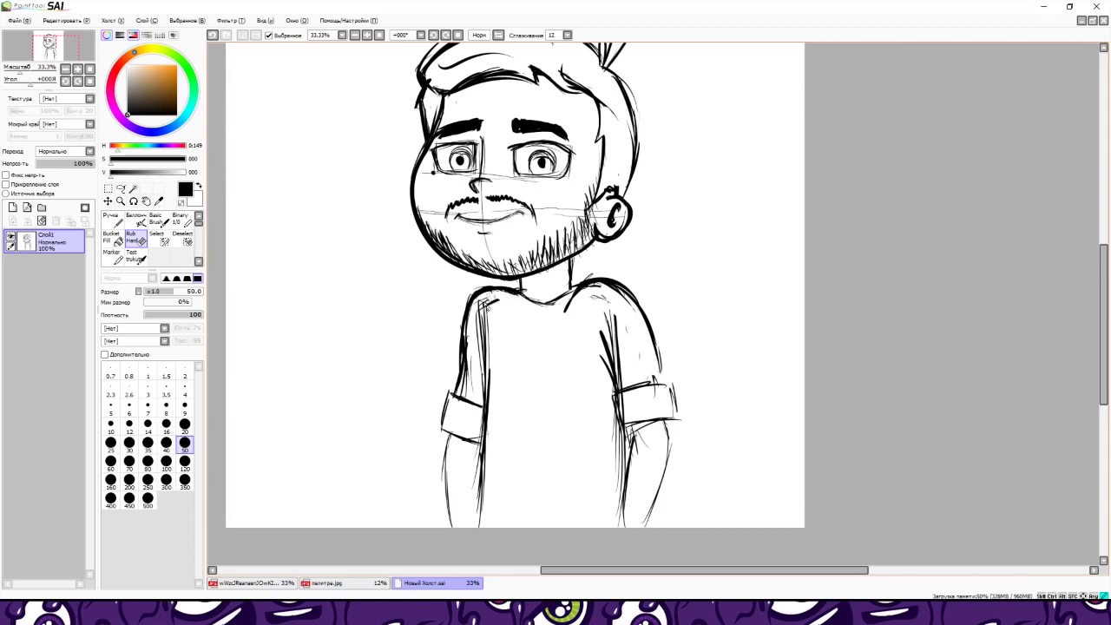
{"action": "mouse_move", "coordinate": [483, 302]}
{"action": "left_mouse_down"}
{"action": "mouse_move", "coordinate": [500, 305]}
{"action": "mouse_move", "coordinate": [476, 346]}
{"action": "mouse_move", "coordinate": [479, 373]}
{"action": "left_mouse_up"}
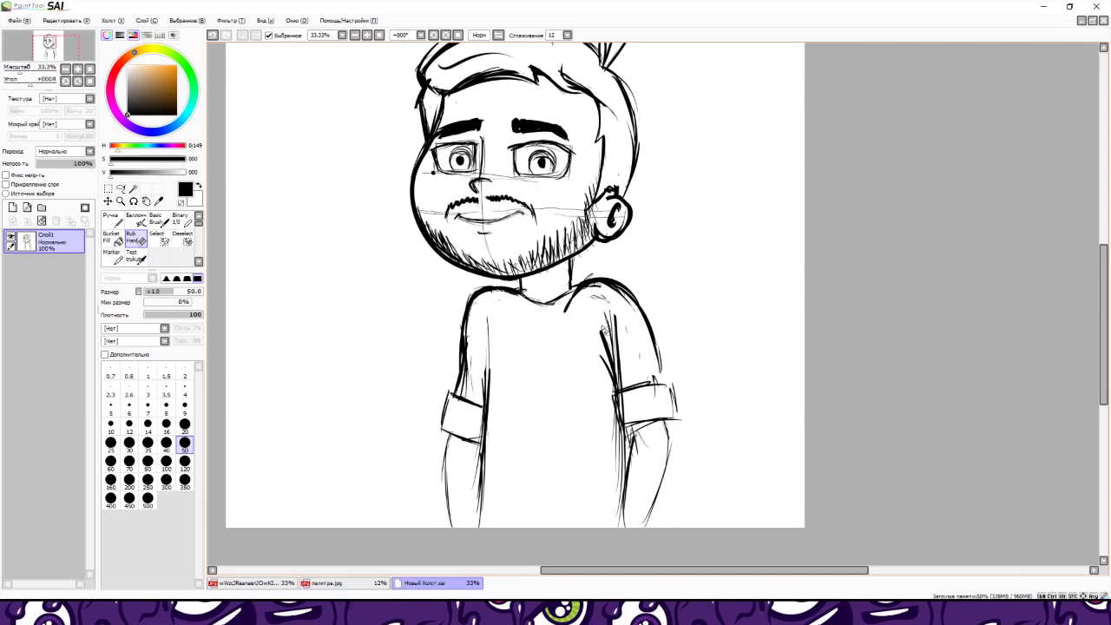
{"action": "left_click_drag", "start_coordinate": [601, 328], "coordinate": [606, 376]}
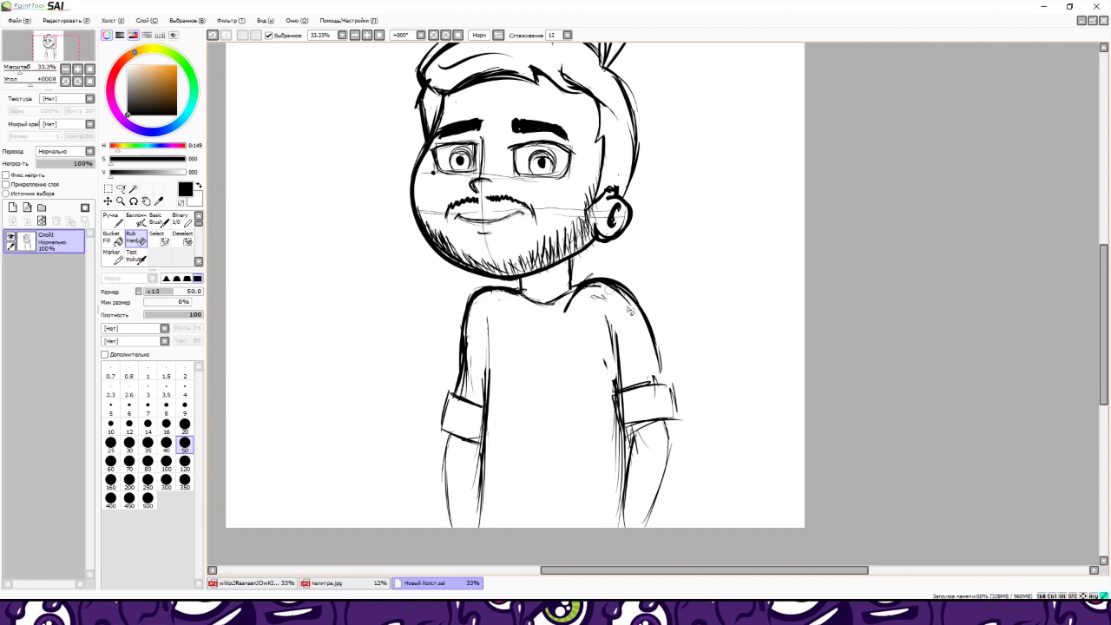
{"action": "left_click_drag", "start_coordinate": [1097, 252], "coordinate": [925, 265]}
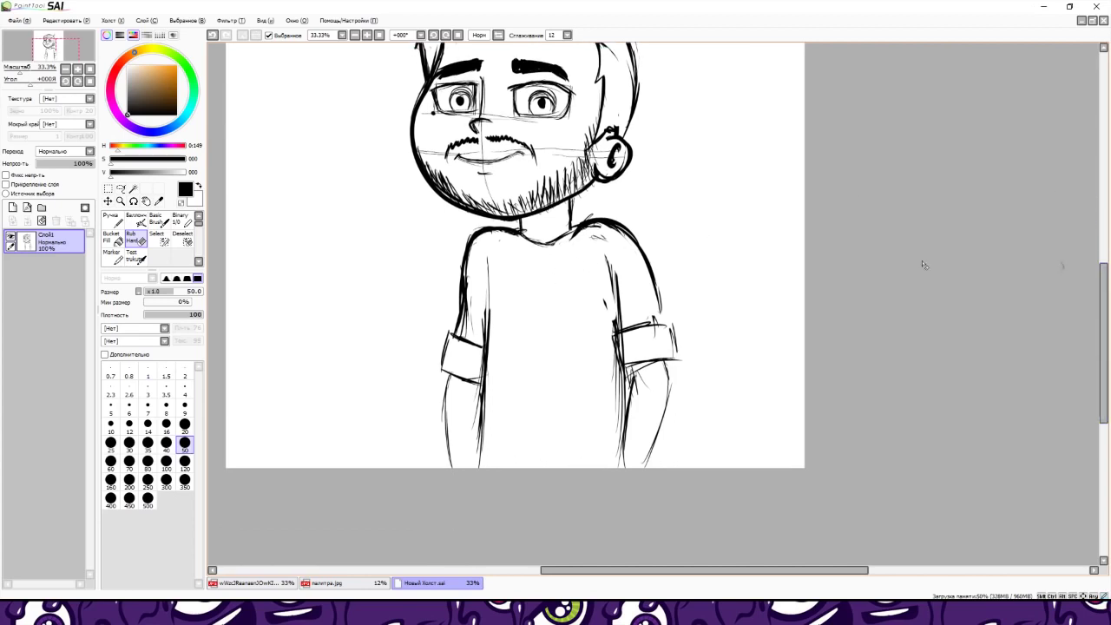
{"action": "key", "text": "n"}
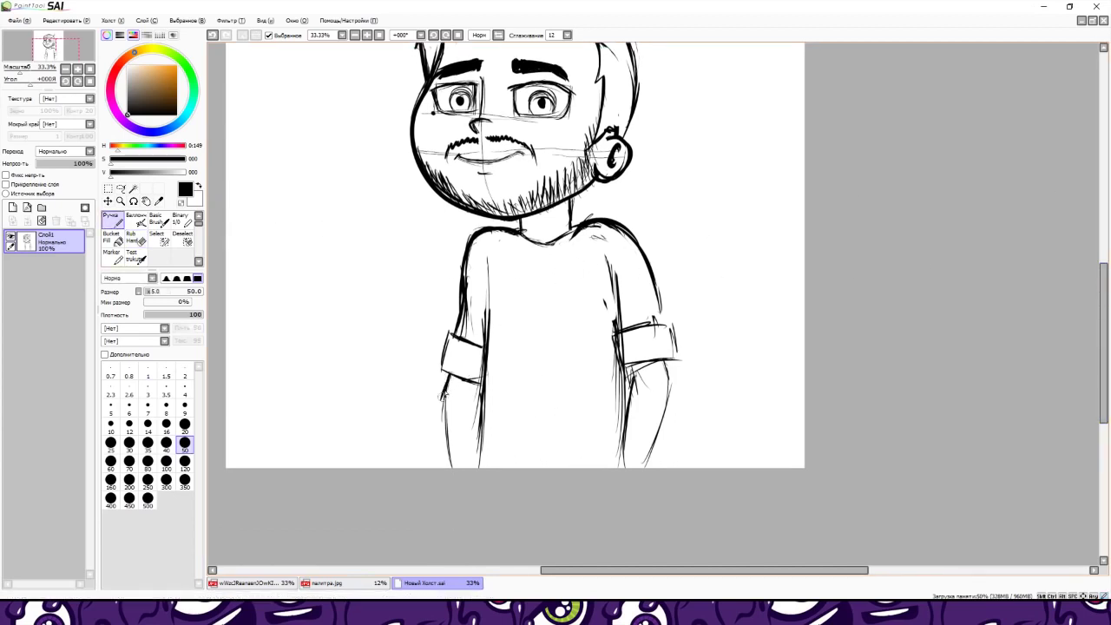
- Ink the inner and outer edges of both arms darker
{"action": "left_click_drag", "start_coordinate": [443, 393], "coordinate": [451, 462]}
{"action": "left_click_drag", "start_coordinate": [480, 405], "coordinate": [487, 467]}
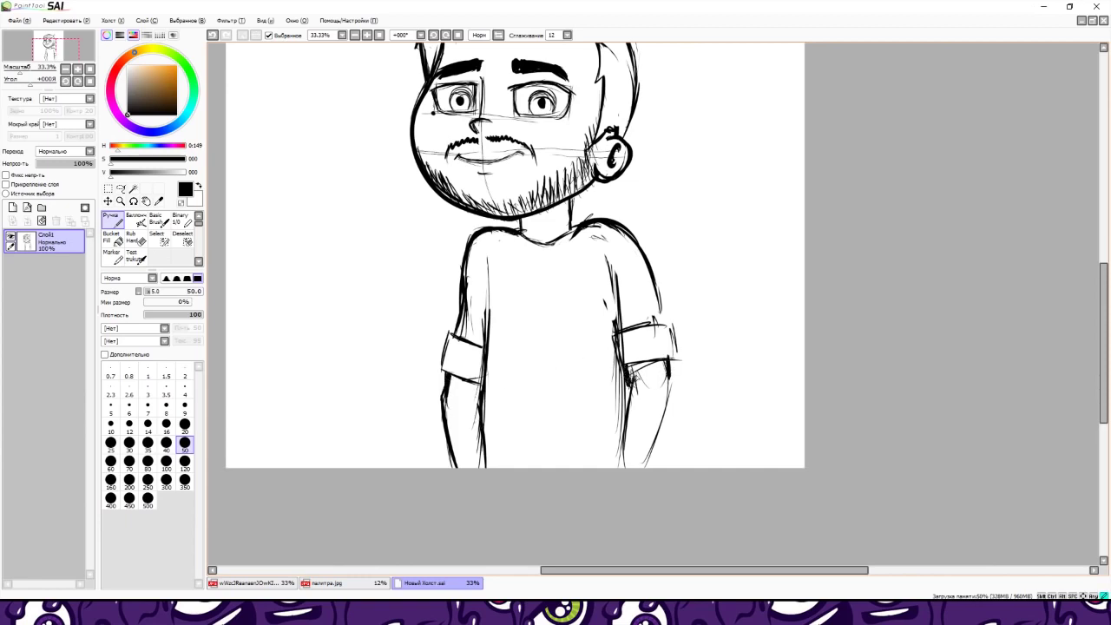
{"action": "left_click_drag", "start_coordinate": [627, 386], "coordinate": [620, 467]}
{"action": "left_click_drag", "start_coordinate": [672, 368], "coordinate": [657, 451]}
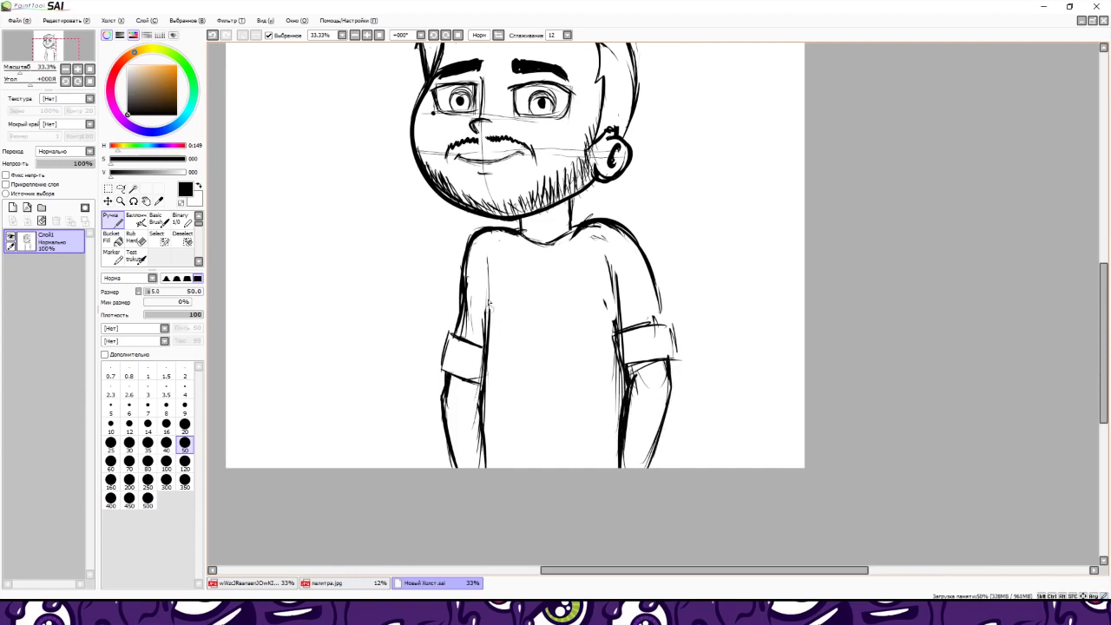
{"action": "left_click_drag", "start_coordinate": [480, 468], "coordinate": [487, 401]}
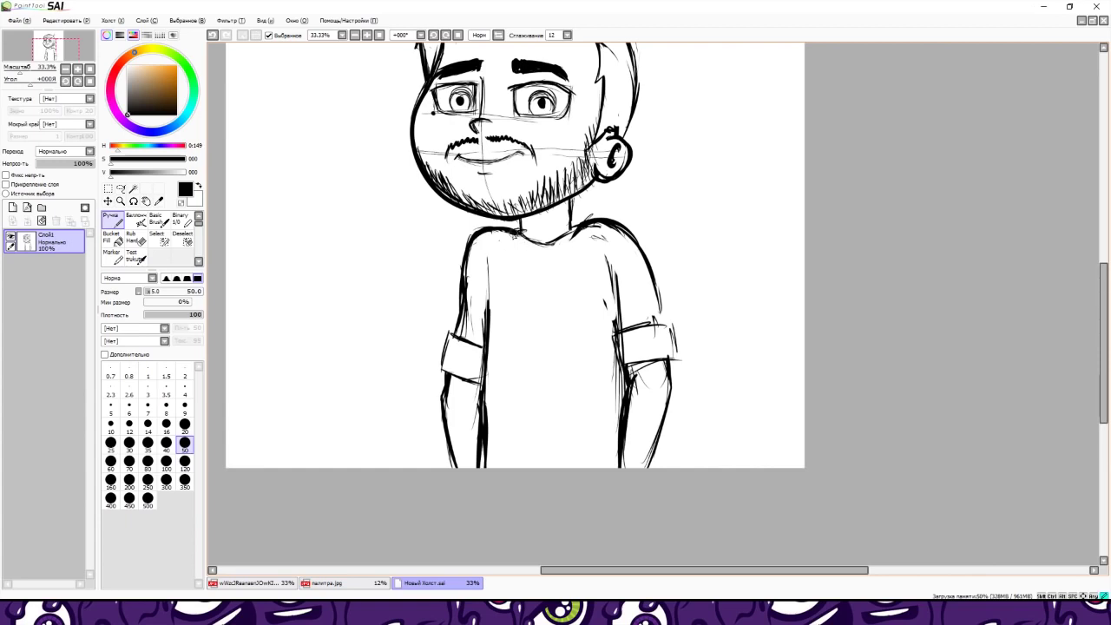
- Darken the collar and hatch the right sleeve with the Pen
{"action": "mouse_move", "coordinate": [578, 227]}
{"action": "left_mouse_down"}
{"action": "mouse_move", "coordinate": [547, 252]}
{"action": "mouse_move", "coordinate": [480, 236]}
{"action": "mouse_move", "coordinate": [493, 292]}
{"action": "left_mouse_up"}
{"action": "mouse_move", "coordinate": [596, 226]}
{"action": "left_mouse_down"}
{"action": "mouse_move", "coordinate": [611, 273]}
{"action": "mouse_move", "coordinate": [627, 276]}
{"action": "left_mouse_up"}
{"action": "left_click_drag", "start_coordinate": [622, 299], "coordinate": [645, 307]}
- Draw six horizontal stripes across the shirt
{"action": "left_click_drag", "start_coordinate": [491, 257], "coordinate": [634, 261]}
{"action": "left_click_drag", "start_coordinate": [493, 282], "coordinate": [611, 283]}
{"action": "left_click_drag", "start_coordinate": [497, 347], "coordinate": [615, 348]}
{"action": "left_click_drag", "start_coordinate": [493, 370], "coordinate": [611, 370]}
{"action": "left_click_drag", "start_coordinate": [491, 394], "coordinate": [617, 393]}
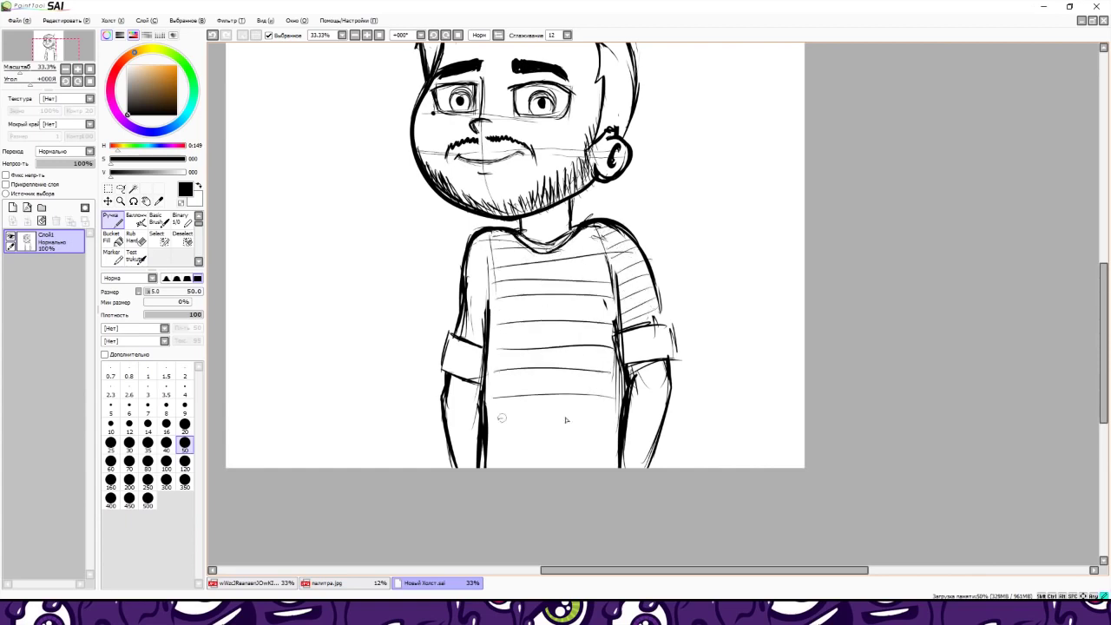
{"action": "left_click_drag", "start_coordinate": [497, 419], "coordinate": [618, 417]}
- Draw the left arm line, erase the stray part, and redraw it with the Pen
{"action": "mouse_move", "coordinate": [463, 263]}
{"action": "left_mouse_down"}
{"action": "mouse_move", "coordinate": [480, 292]}
{"action": "mouse_move", "coordinate": [493, 293]}
{"action": "mouse_move", "coordinate": [453, 394]}
{"action": "left_mouse_up"}
{"action": "scroll", "coordinate": [486, 295], "scroll_direction": "up", "scroll_amount": 2}
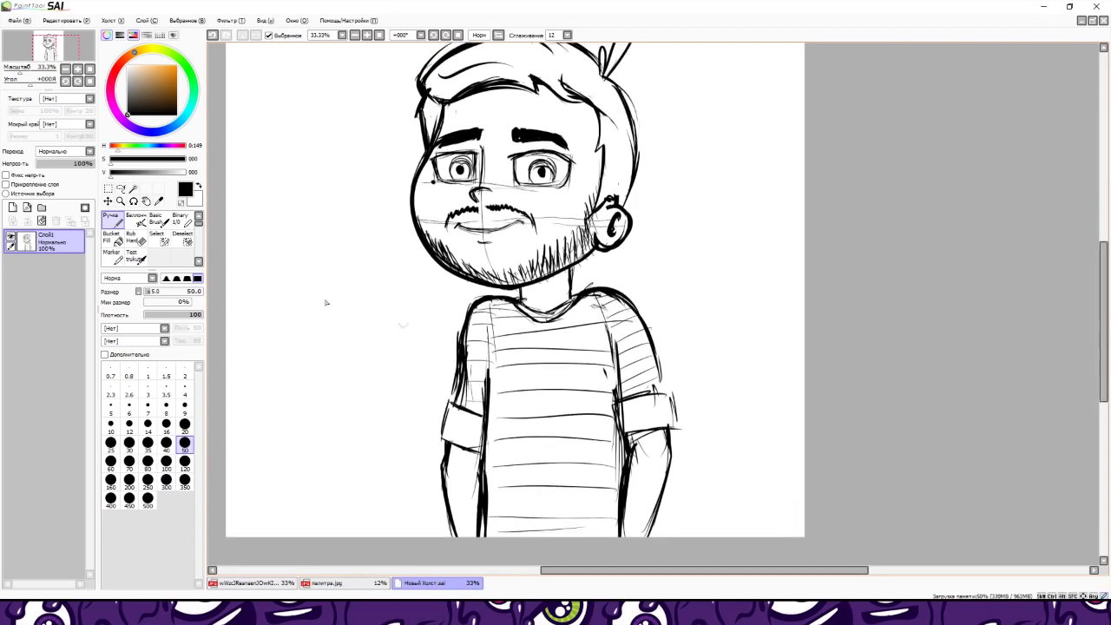
{"action": "key", "text": "e"}
{"action": "mouse_move", "coordinate": [469, 336]}
{"action": "left_mouse_down"}
{"action": "mouse_move", "coordinate": [456, 404]}
{"action": "mouse_move", "coordinate": [488, 469]}
{"action": "left_mouse_up"}
{"action": "scroll", "coordinate": [541, 348], "scroll_direction": "down", "scroll_amount": 2}
{"action": "key", "text": "n"}
{"action": "left_click_drag", "start_coordinate": [454, 381], "coordinate": [444, 469]}
{"action": "mouse_move", "coordinate": [472, 387]}
{"action": "left_mouse_down"}
{"action": "mouse_move", "coordinate": [486, 469]}
{"action": "mouse_move", "coordinate": [452, 469]}
{"action": "left_mouse_up"}
- Erase the lower part of the left-arm line and return to the Pen
{"action": "key", "text": "e"}
{"action": "left_click_drag", "start_coordinate": [488, 419], "coordinate": [487, 469]}
{"action": "left_click_drag", "start_coordinate": [473, 384], "coordinate": [480, 433]}
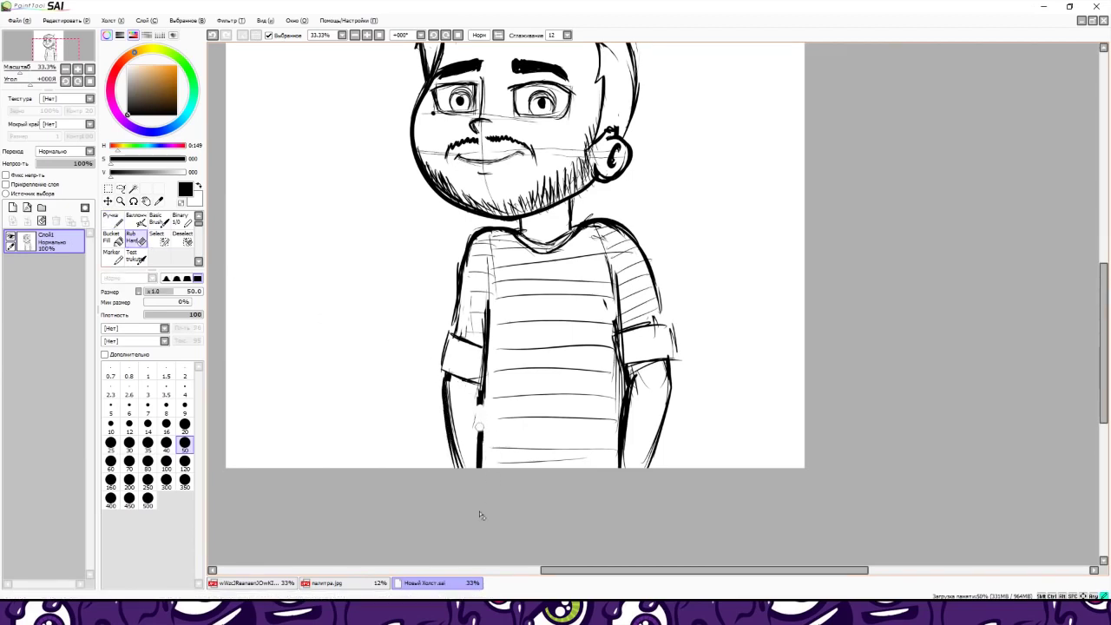
{"action": "key", "text": "n"}
- Add darker contour lines along both arms and the right forearm
{"action": "left_click_drag", "start_coordinate": [494, 293], "coordinate": [488, 398]}
{"action": "left_click_drag", "start_coordinate": [488, 343], "coordinate": [476, 469]}
{"action": "left_click_drag", "start_coordinate": [611, 305], "coordinate": [619, 403]}
{"action": "left_click_drag", "start_coordinate": [675, 379], "coordinate": [656, 468]}
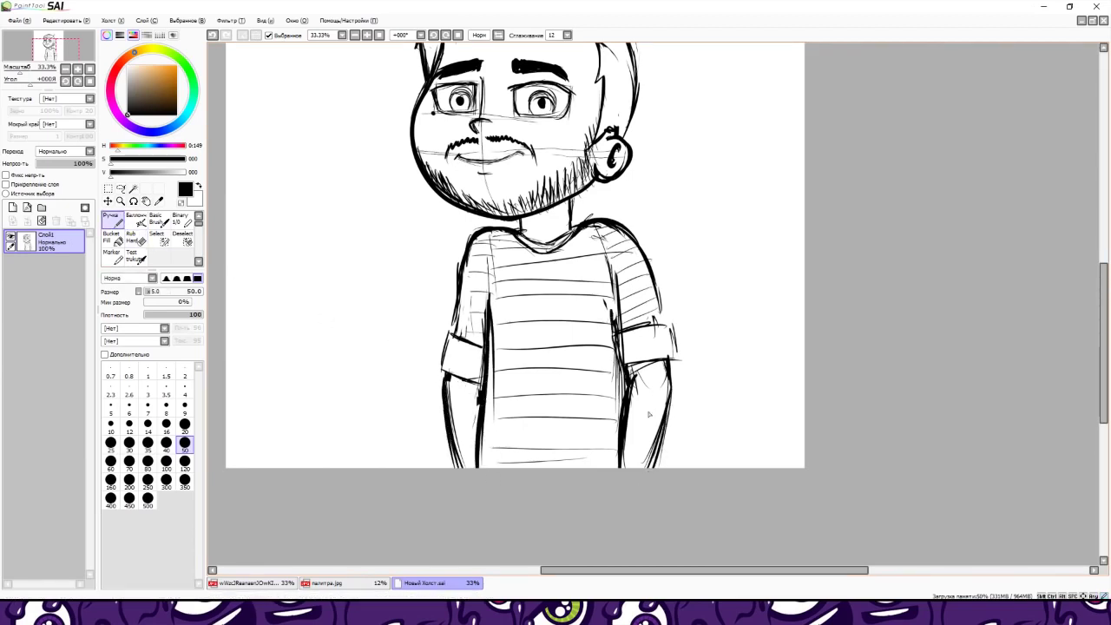
{"action": "mouse_move", "coordinate": [653, 396]}
{"action": "left_mouse_down"}
{"action": "mouse_move", "coordinate": [638, 455]}
{"action": "mouse_move", "coordinate": [641, 417]}
{"action": "left_mouse_up"}
{"action": "scroll", "coordinate": [652, 399], "scroll_direction": "down", "scroll_amount": 3}
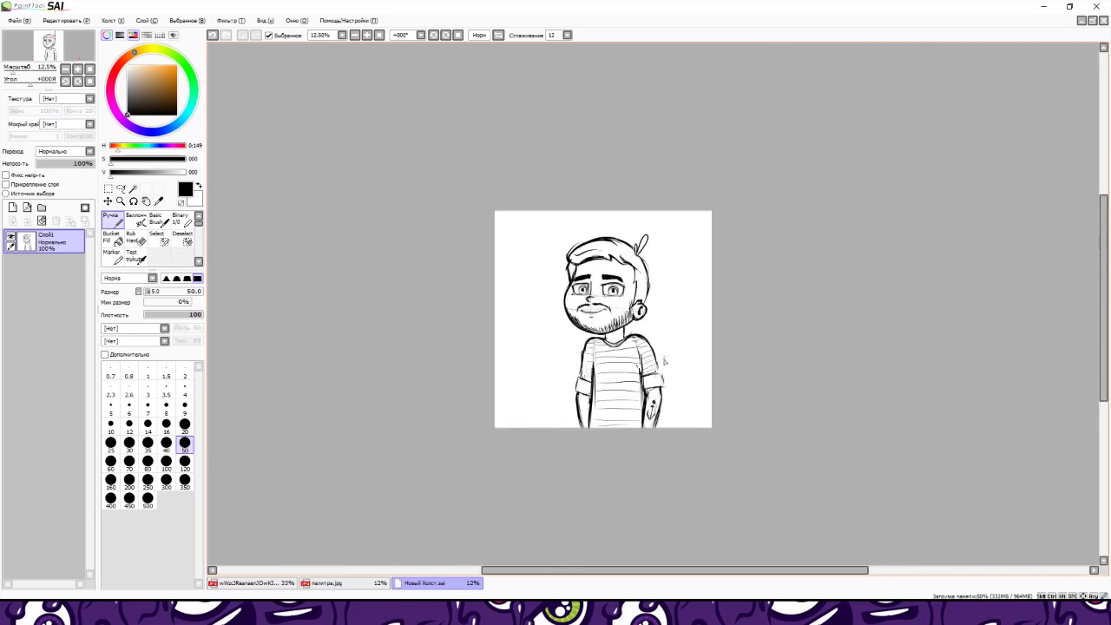
- Scale the sketch layer up with Ctrl+T to fill more of the canvas
{"action": "key", "text": "ctrl+t"}
{"action": "left_click_drag", "start_coordinate": [666, 233], "coordinate": [685, 280]}
{"action": "key", "text": "Return"}
{"action": "scroll", "coordinate": [685, 280], "scroll_direction": "up", "scroll_amount": 3}
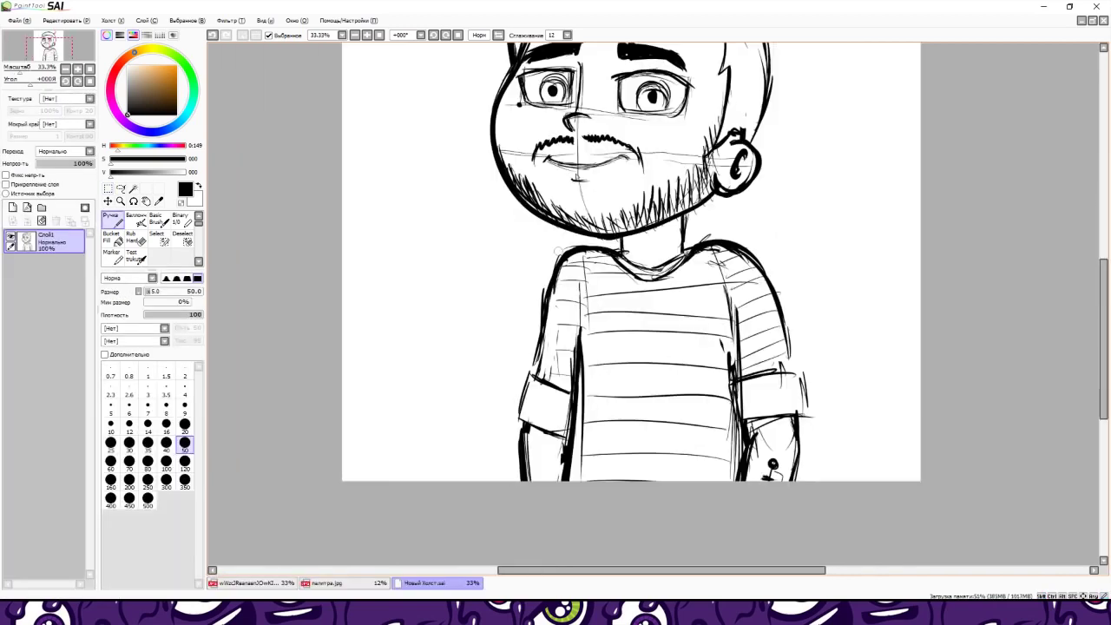
- Ink the left shoulder, upper-left outline and left sleeve bands, undoing two bad strokes
{"action": "left_click_drag", "start_coordinate": [563, 252], "coordinate": [537, 341]}
{"action": "left_click_drag", "start_coordinate": [562, 243], "coordinate": [611, 268]}
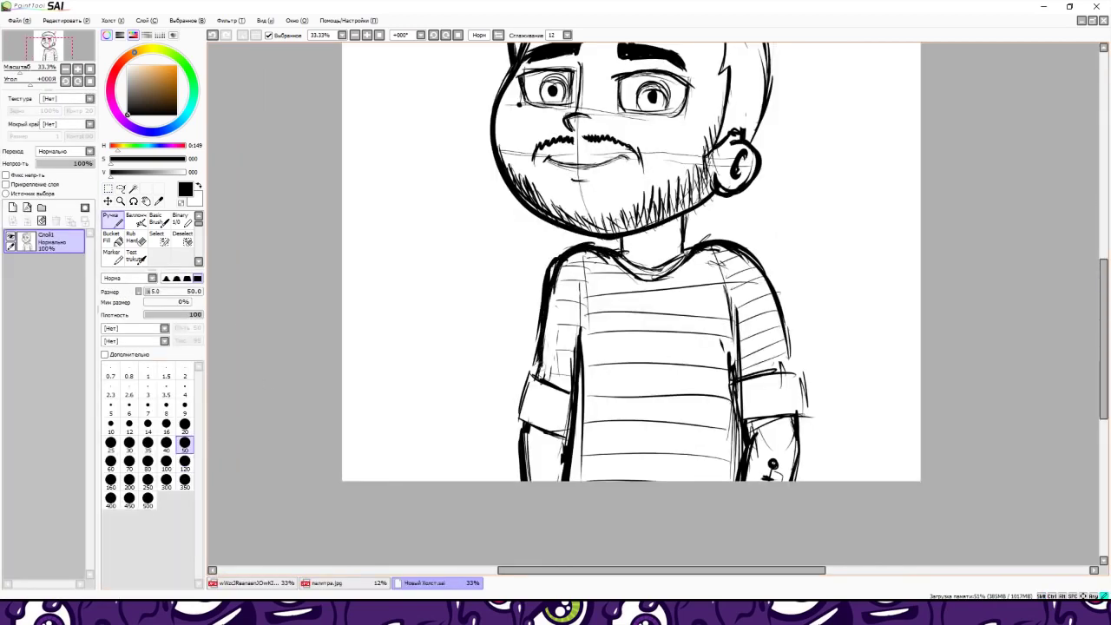
{"action": "left_click_drag", "start_coordinate": [526, 368], "coordinate": [572, 382]}
{"action": "mouse_move", "coordinate": [525, 373]}
{"action": "left_mouse_down"}
{"action": "mouse_move", "coordinate": [521, 429]}
{"action": "mouse_move", "coordinate": [570, 433]}
{"action": "left_mouse_up"}
{"action": "left_click_drag", "start_coordinate": [532, 415], "coordinate": [538, 477]}
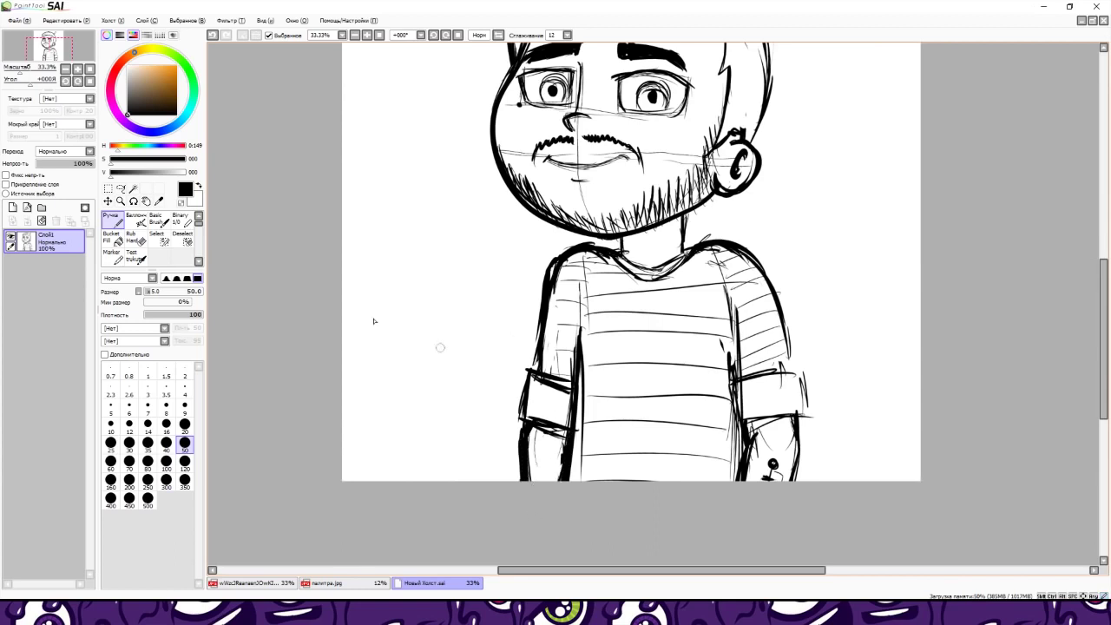
{"action": "key", "text": "ctrl+z"}
{"action": "key", "text": "ctrl+z"}
{"action": "key", "text": "ctrl+z"}
{"action": "key", "text": "ctrl+z"}
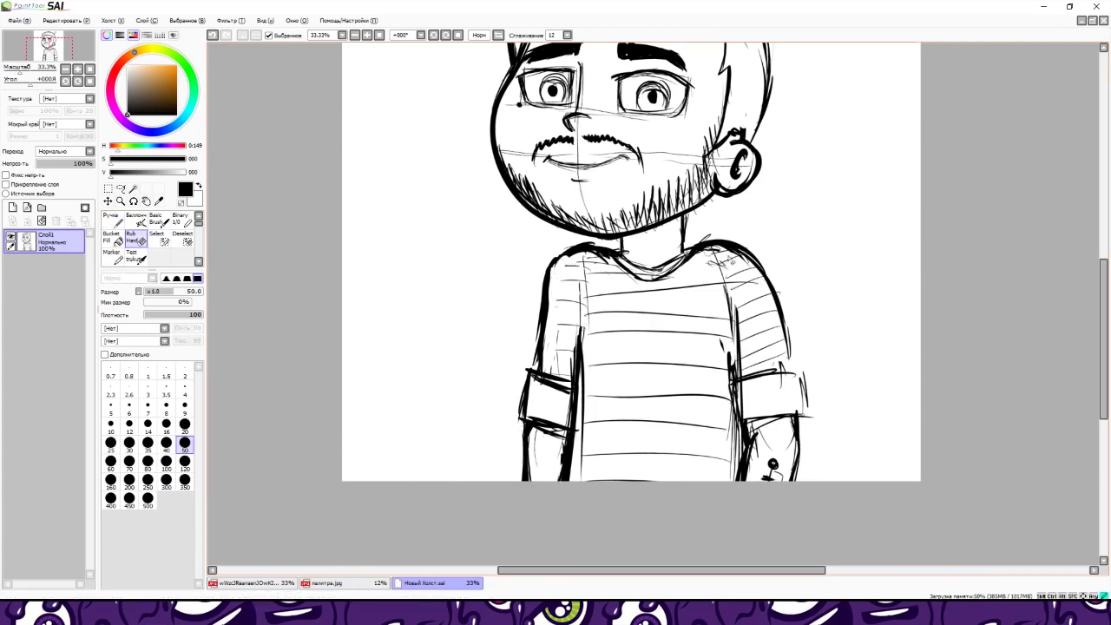
{"action": "key", "text": "ctrl+z"}
- Ink the right sleeve bands, right arm contour and shirt neckline
{"action": "mouse_move", "coordinate": [731, 386]}
{"action": "left_mouse_down"}
{"action": "mouse_move", "coordinate": [811, 376]}
{"action": "mouse_move", "coordinate": [811, 424]}
{"action": "left_mouse_up"}
{"action": "left_click_drag", "start_coordinate": [748, 419], "coordinate": [811, 415]}
{"action": "left_click_drag", "start_coordinate": [784, 332], "coordinate": [796, 370]}
{"action": "left_click_drag", "start_coordinate": [723, 298], "coordinate": [739, 376]}
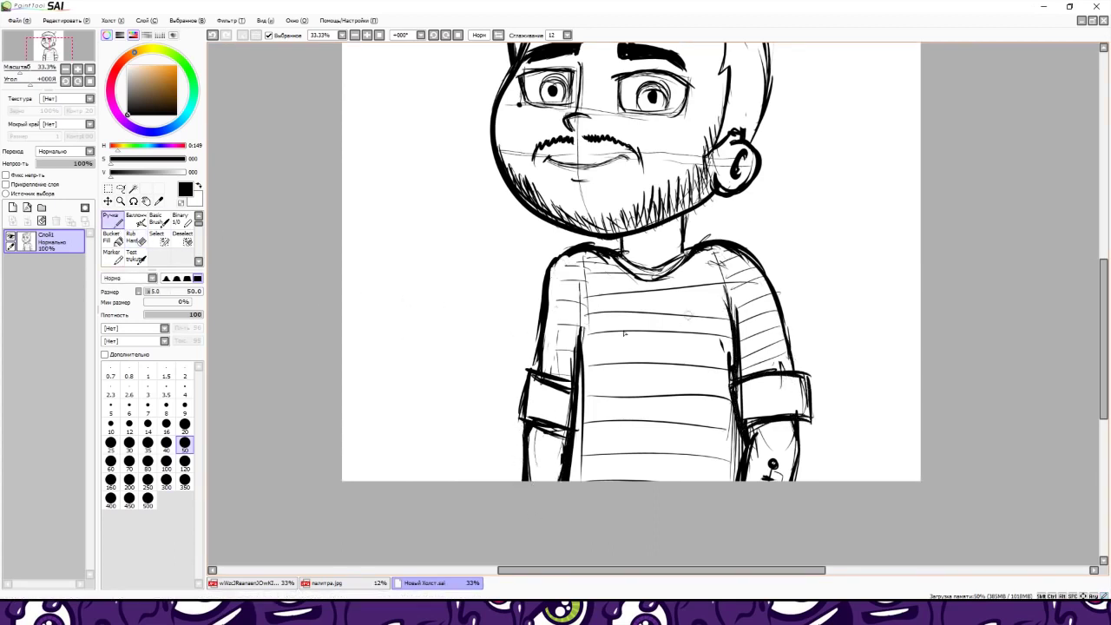
{"action": "left_click_drag", "start_coordinate": [615, 258], "coordinate": [675, 257]}
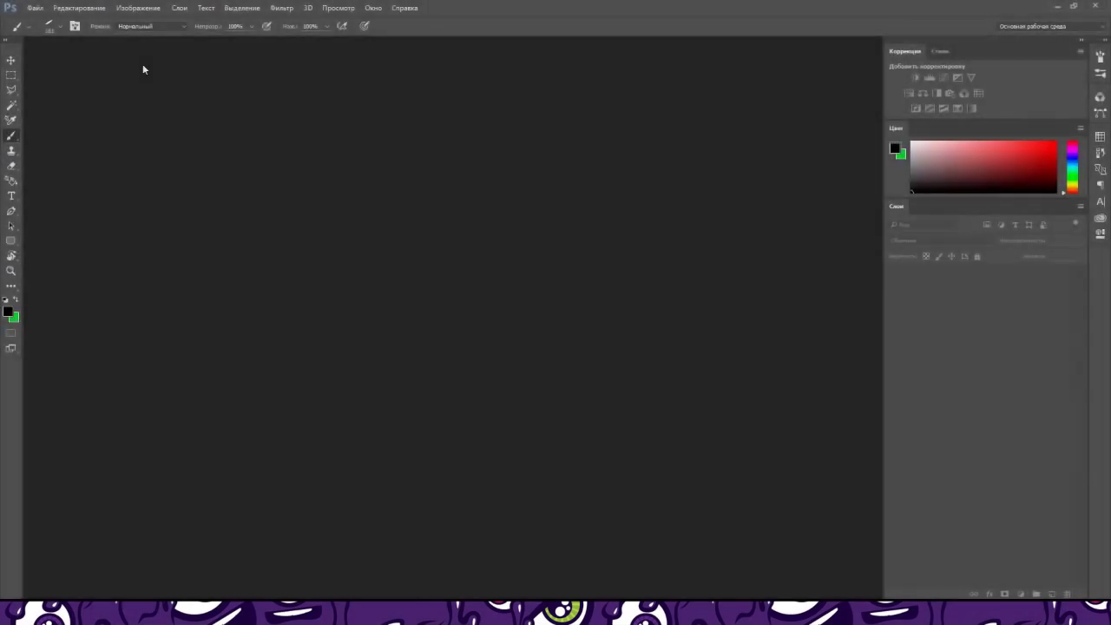
- Open перс.jpg without a colour profile and unlock its Background layer
{"action": "left_click", "coordinate": [35, 8]}
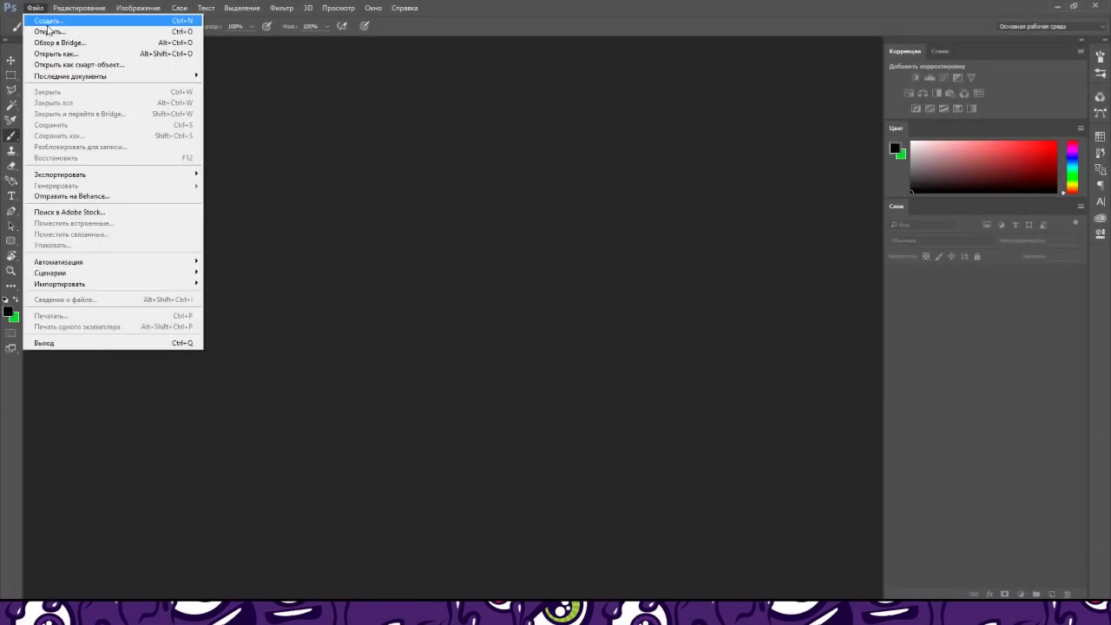
{"action": "left_click", "coordinate": [65, 29]}
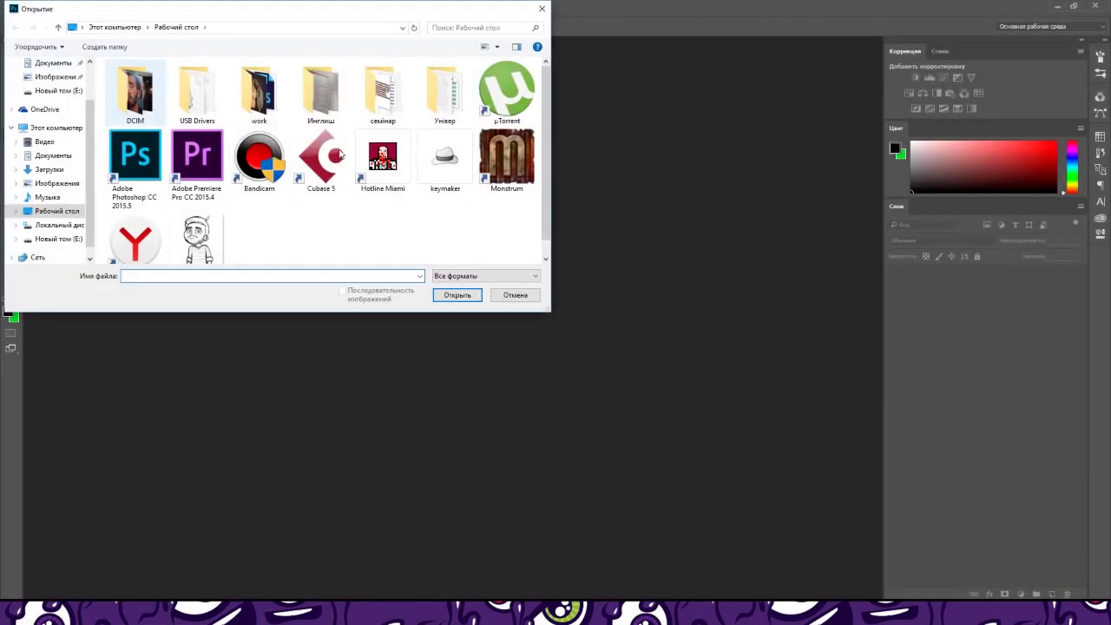
{"action": "double_click", "coordinate": [207, 227]}
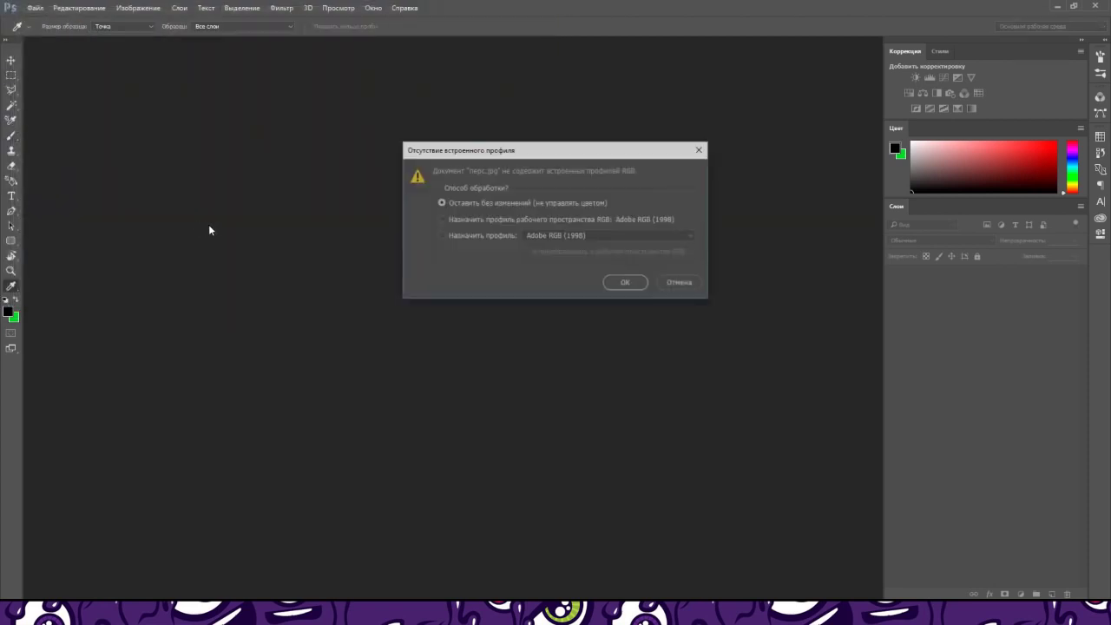
{"action": "left_click", "coordinate": [622, 285]}
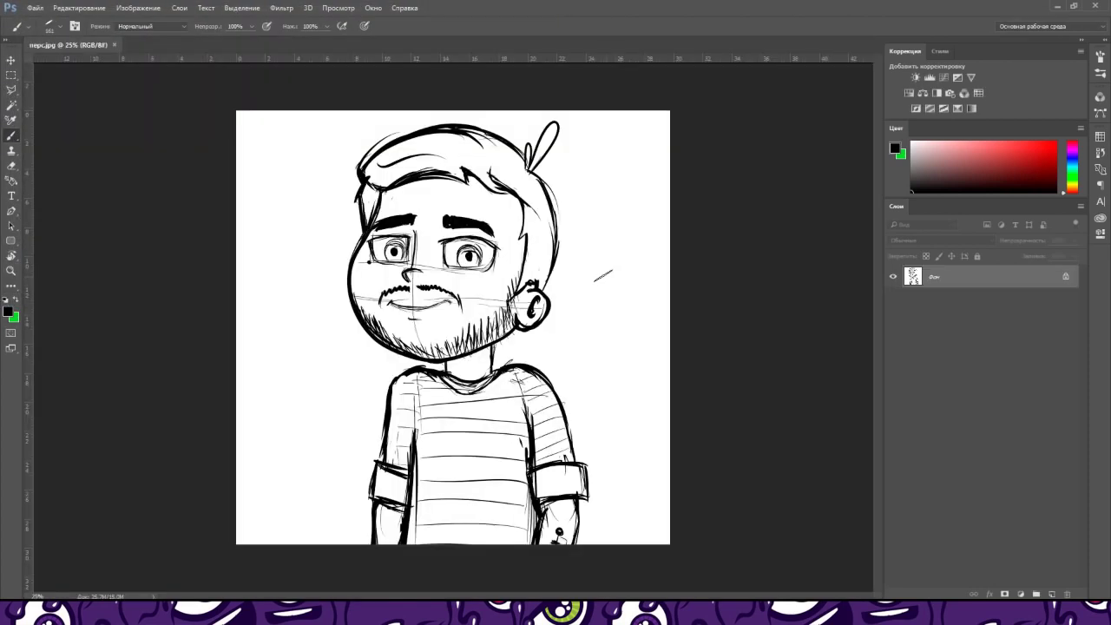
{"action": "left_click", "coordinate": [1065, 278]}
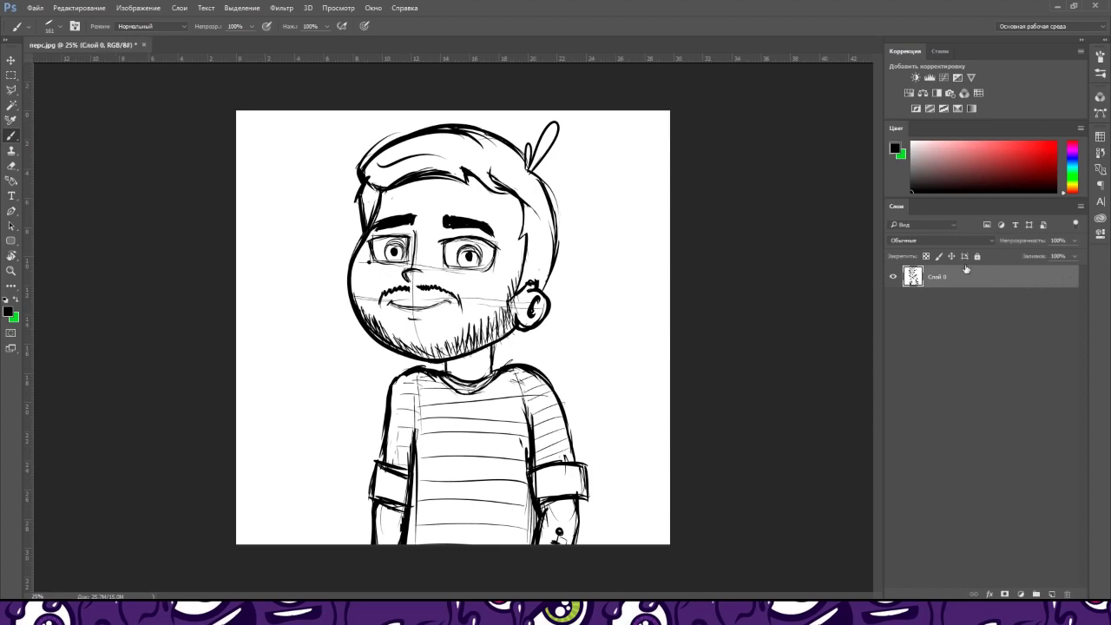
{"action": "left_click", "coordinate": [285, 11]}
- In Liquify, enlarge the Forward Warp brush and push the shoulder and collar lines
{"action": "left_click", "coordinate": [305, 97]}
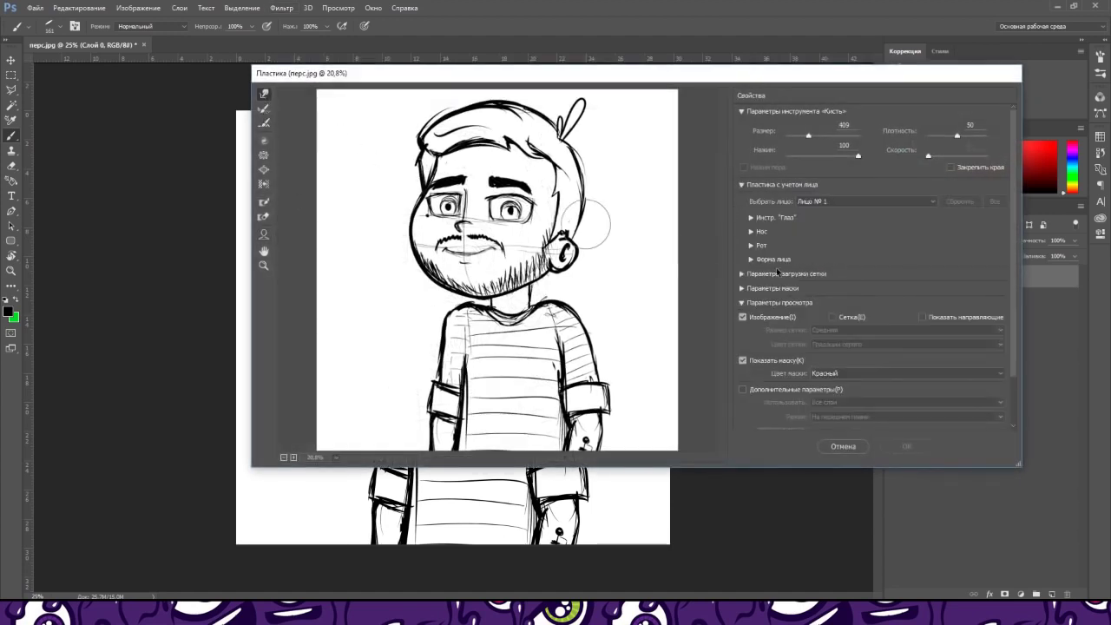
{"action": "left_click_drag", "start_coordinate": [808, 135], "coordinate": [817, 136]}
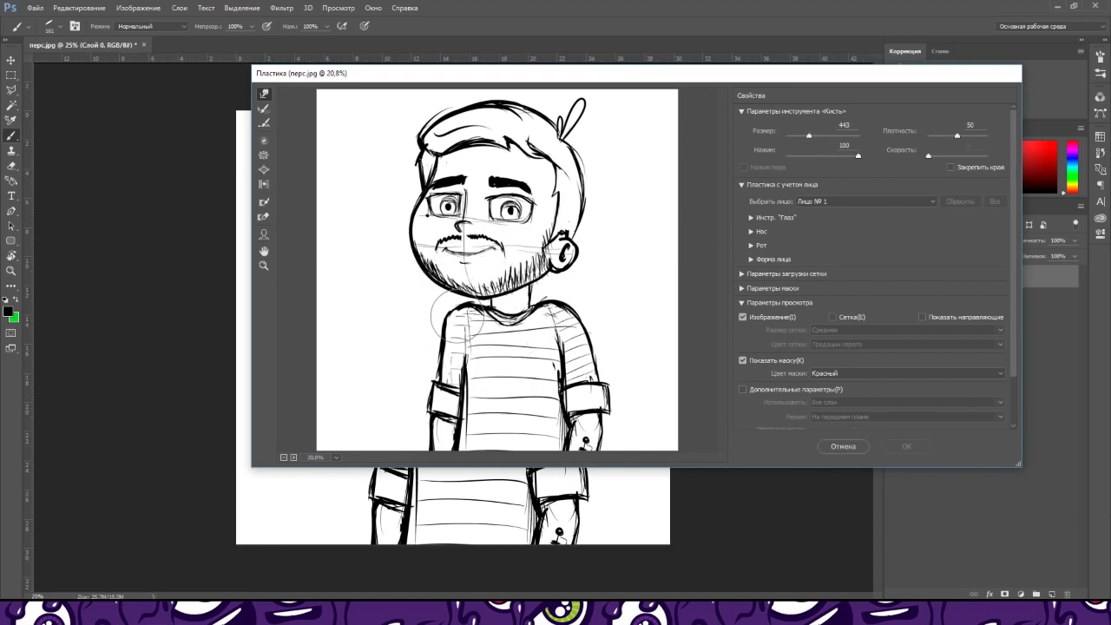
{"action": "left_click_drag", "start_coordinate": [458, 315], "coordinate": [526, 318]}
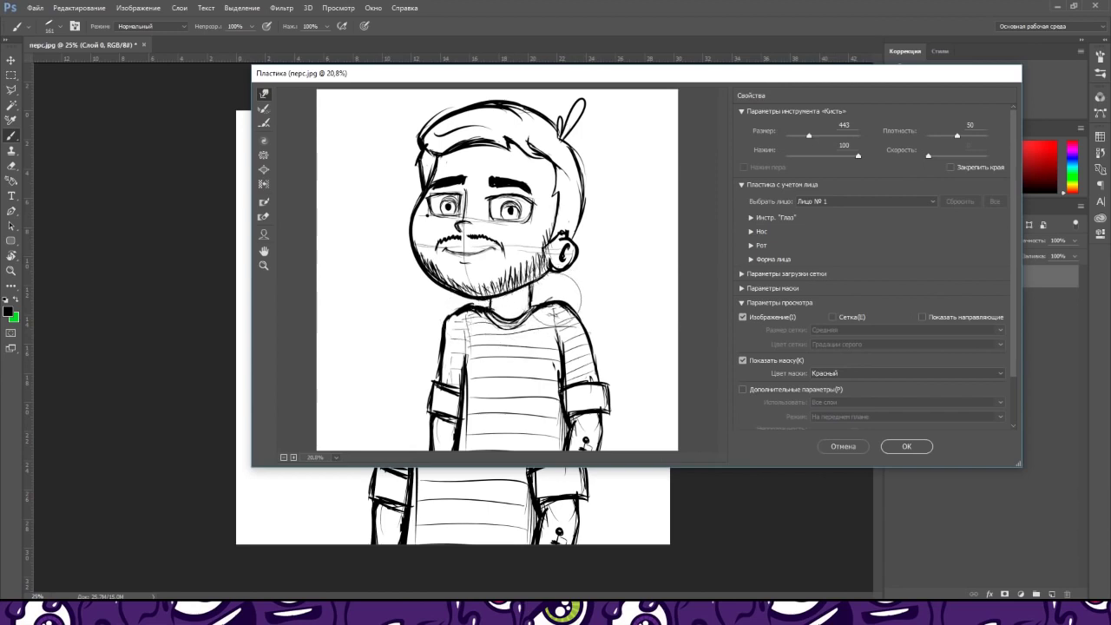
{"action": "mouse_move", "coordinate": [527, 319]}
{"action": "left_mouse_down"}
{"action": "mouse_move", "coordinate": [574, 309]}
{"action": "mouse_move", "coordinate": [594, 334]}
{"action": "left_mouse_up"}
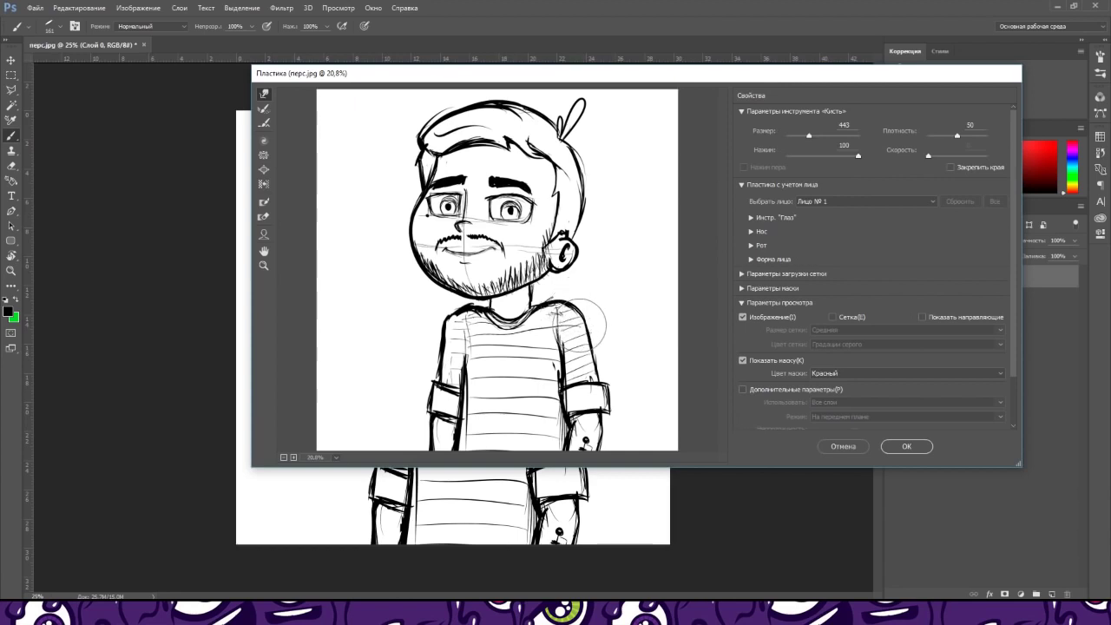
{"action": "mouse_move", "coordinate": [510, 372]}
{"action": "left_mouse_down"}
{"action": "mouse_move", "coordinate": [471, 353]}
{"action": "mouse_move", "coordinate": [451, 370]}
{"action": "mouse_move", "coordinate": [462, 395]}
{"action": "mouse_move", "coordinate": [427, 429]}
{"action": "mouse_move", "coordinate": [429, 464]}
{"action": "left_mouse_up"}
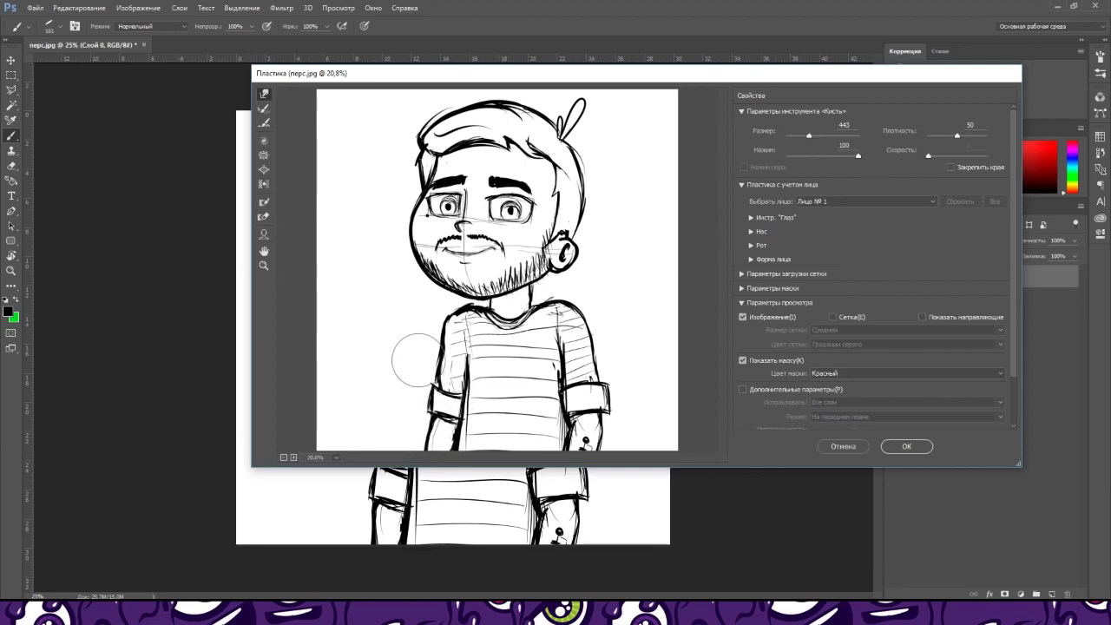
- Bend the chest and shoulder stripes into shape and apply the Liquify result
{"action": "scroll", "coordinate": [512, 347], "scroll_direction": "down", "scroll_amount": 2}
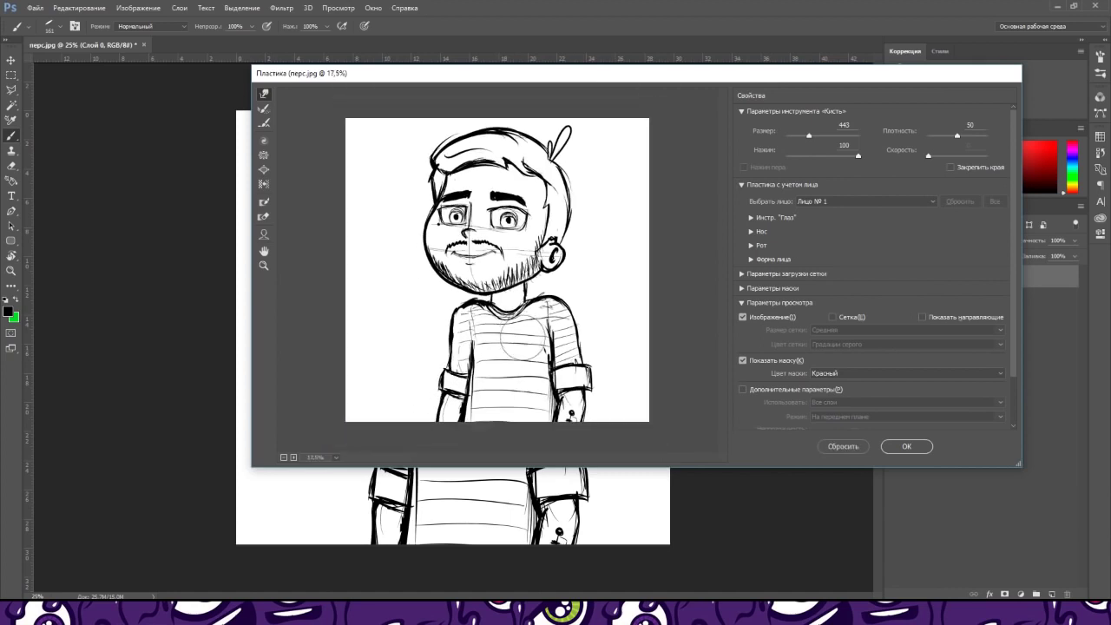
{"action": "scroll", "coordinate": [527, 328], "scroll_direction": "up", "scroll_amount": 2}
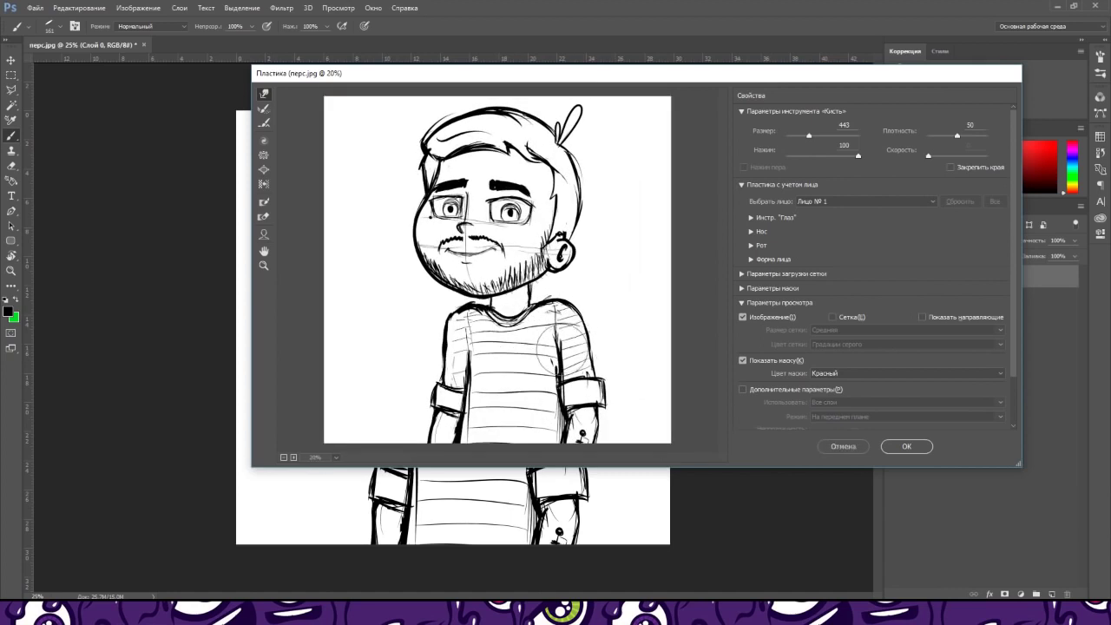
{"action": "mouse_move", "coordinate": [555, 357]}
{"action": "left_mouse_down"}
{"action": "mouse_move", "coordinate": [548, 335]}
{"action": "mouse_move", "coordinate": [574, 294]}
{"action": "left_mouse_up"}
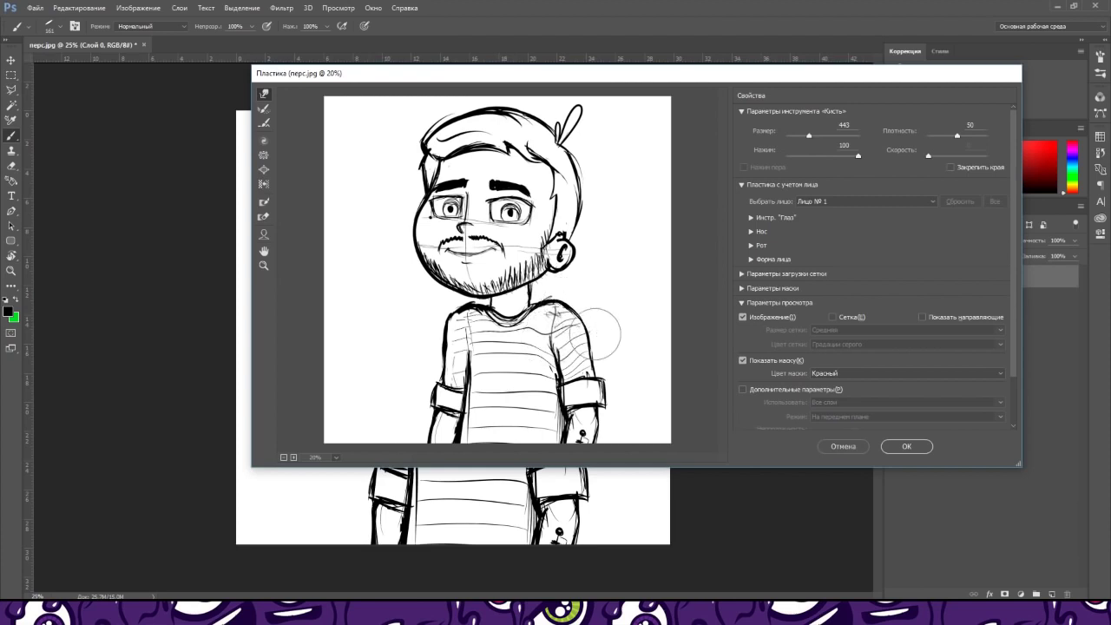
{"action": "left_click_drag", "start_coordinate": [587, 326], "coordinate": [617, 385]}
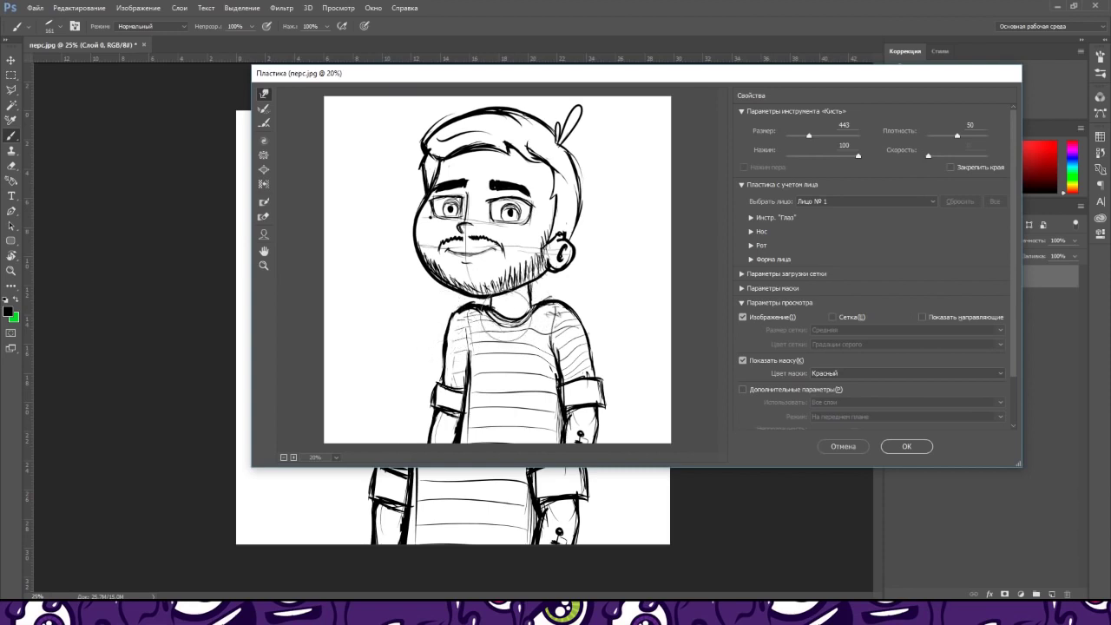
{"action": "scroll", "coordinate": [539, 287], "scroll_direction": "down", "scroll_amount": 3}
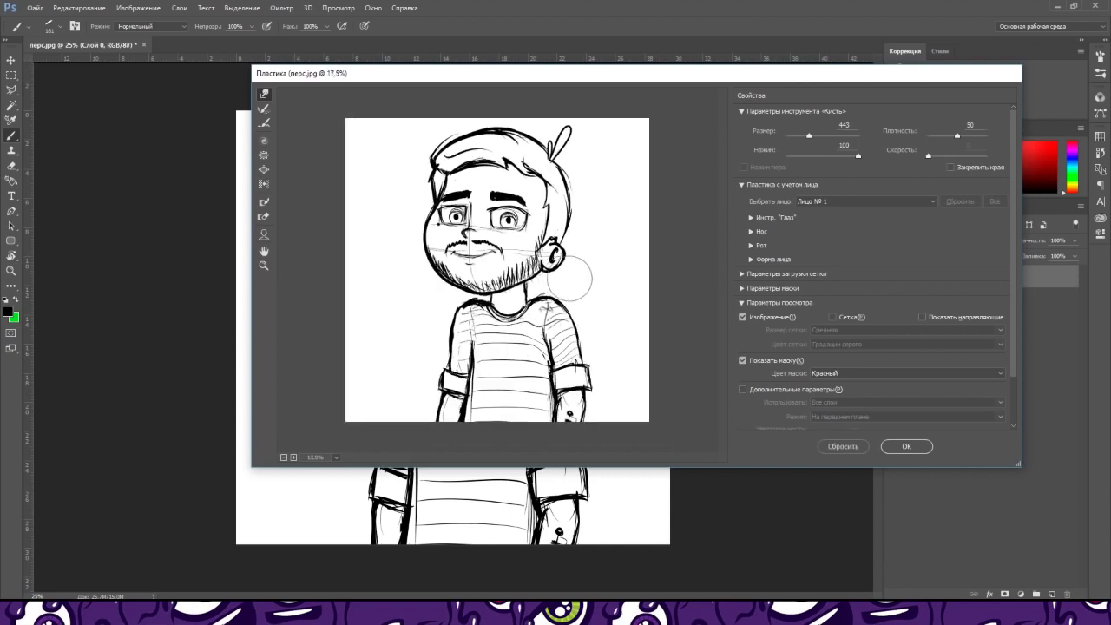
{"action": "scroll", "coordinate": [539, 286], "scroll_direction": "up", "scroll_amount": 3}
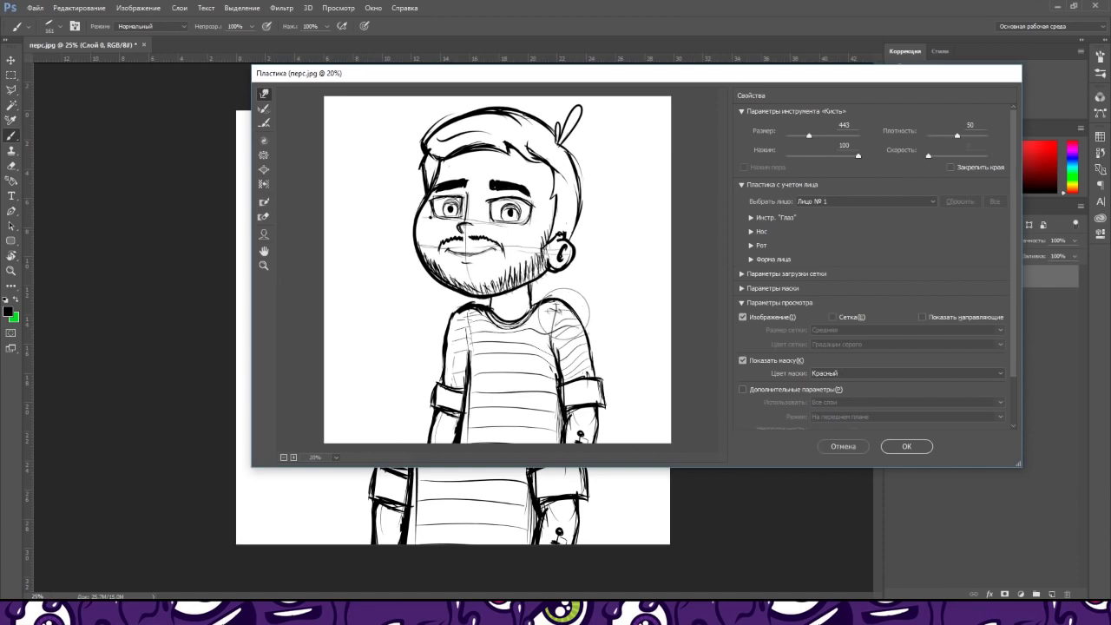
{"action": "scroll", "coordinate": [600, 321], "scroll_direction": "down", "scroll_amount": 1}
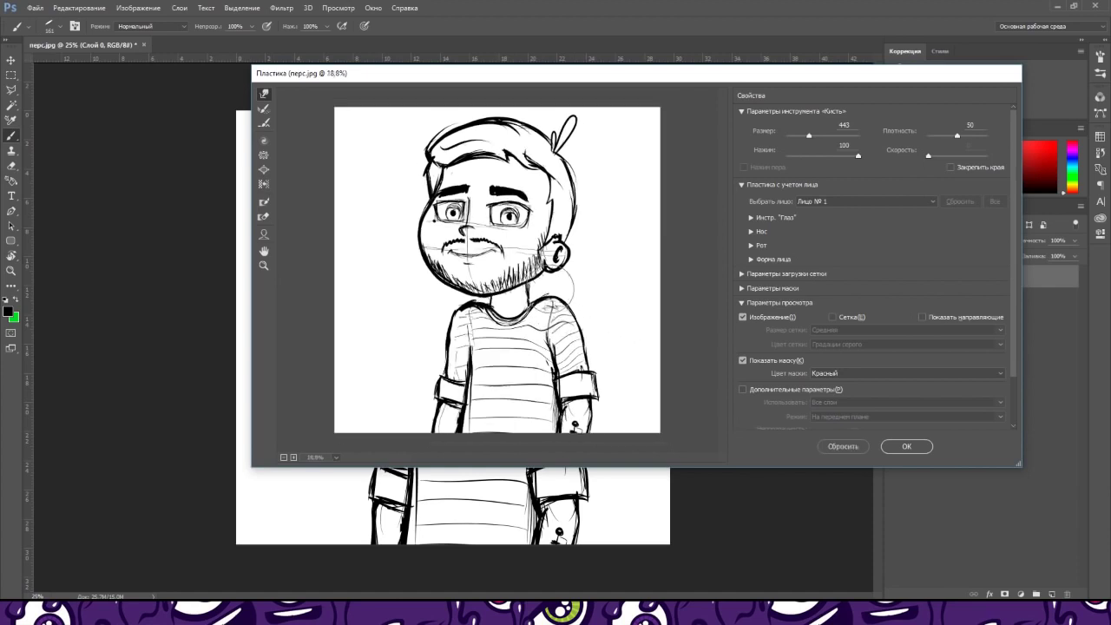
{"action": "scroll", "coordinate": [555, 295], "scroll_direction": "down", "scroll_amount": 1}
{"action": "scroll", "coordinate": [539, 287], "scroll_direction": "down", "scroll_amount": 1}
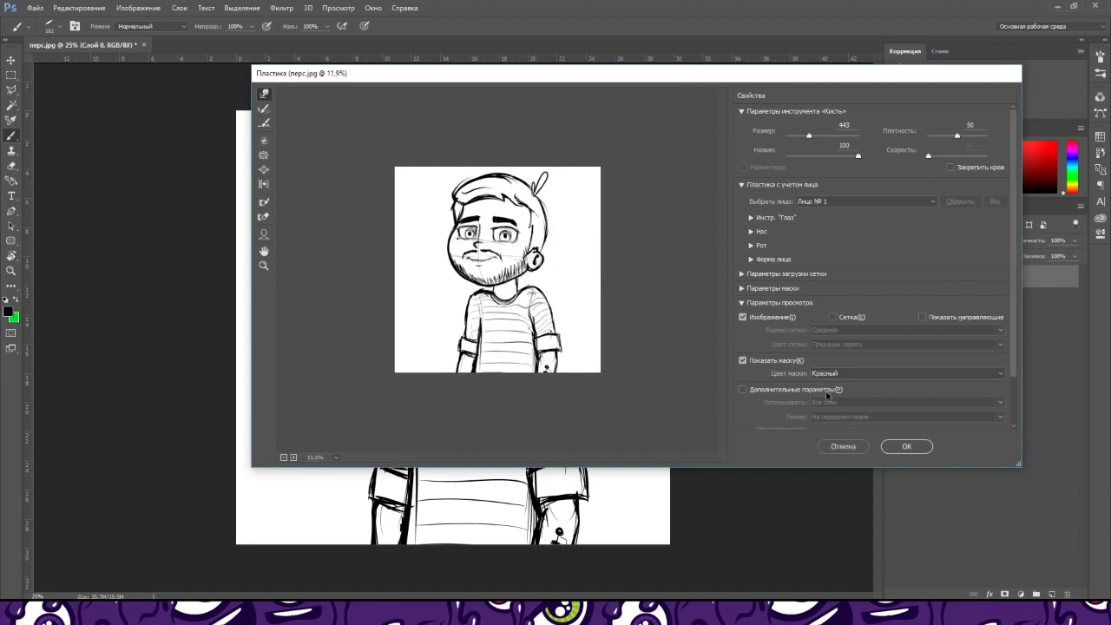
{"action": "left_click", "coordinate": [904, 447]}
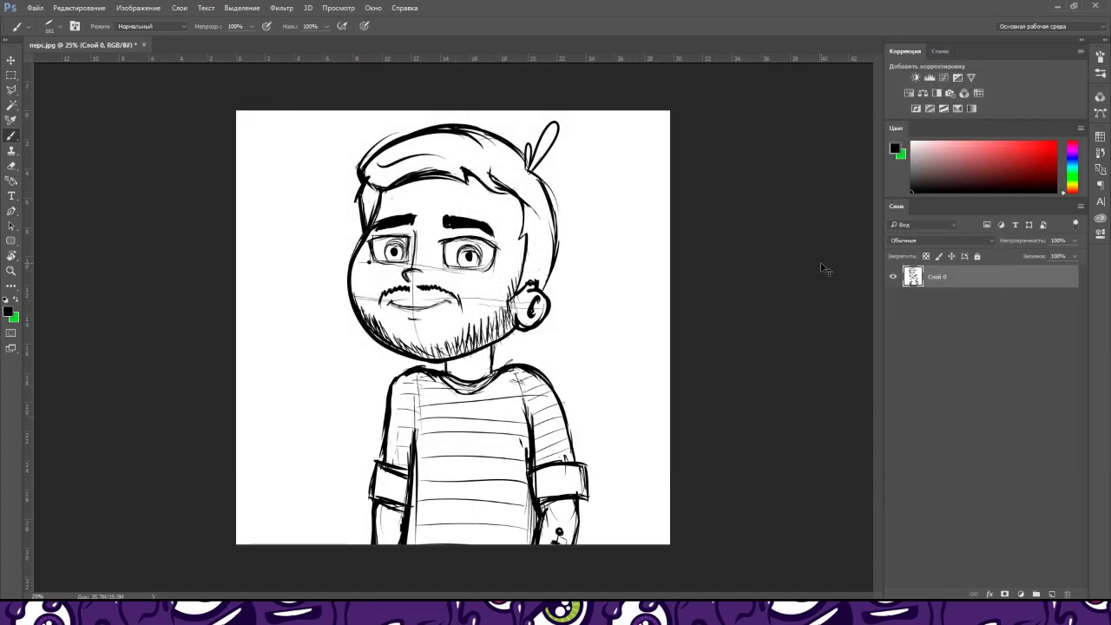
- Save the sketch as a JPEG over перс.jpg, confirming the replacement
{"action": "left_click", "coordinate": [32, 8]}
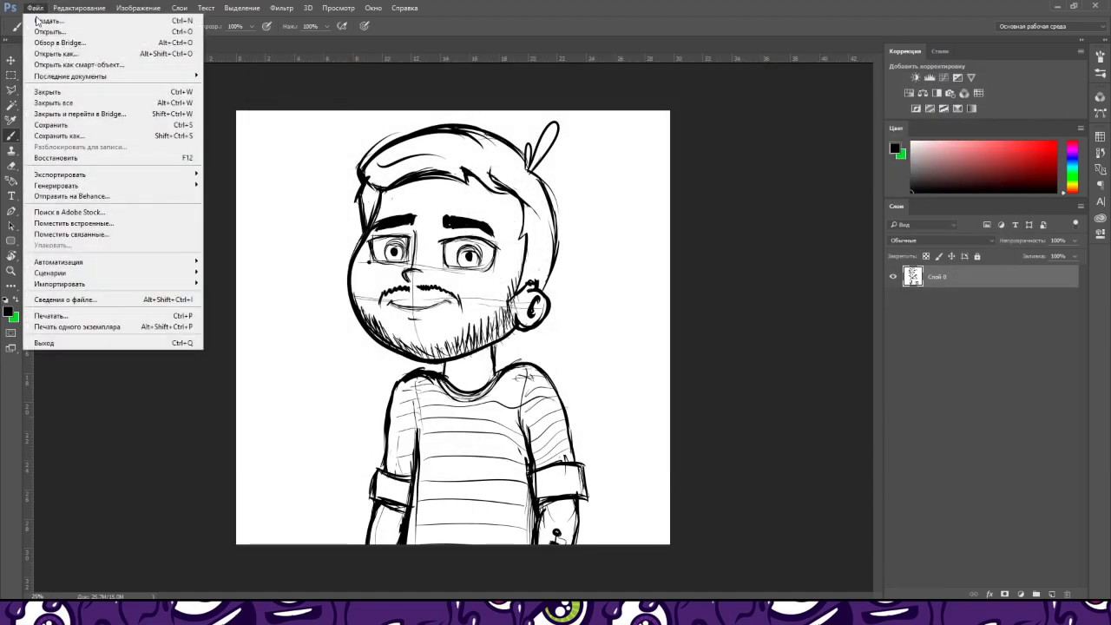
{"action": "left_click", "coordinate": [74, 123]}
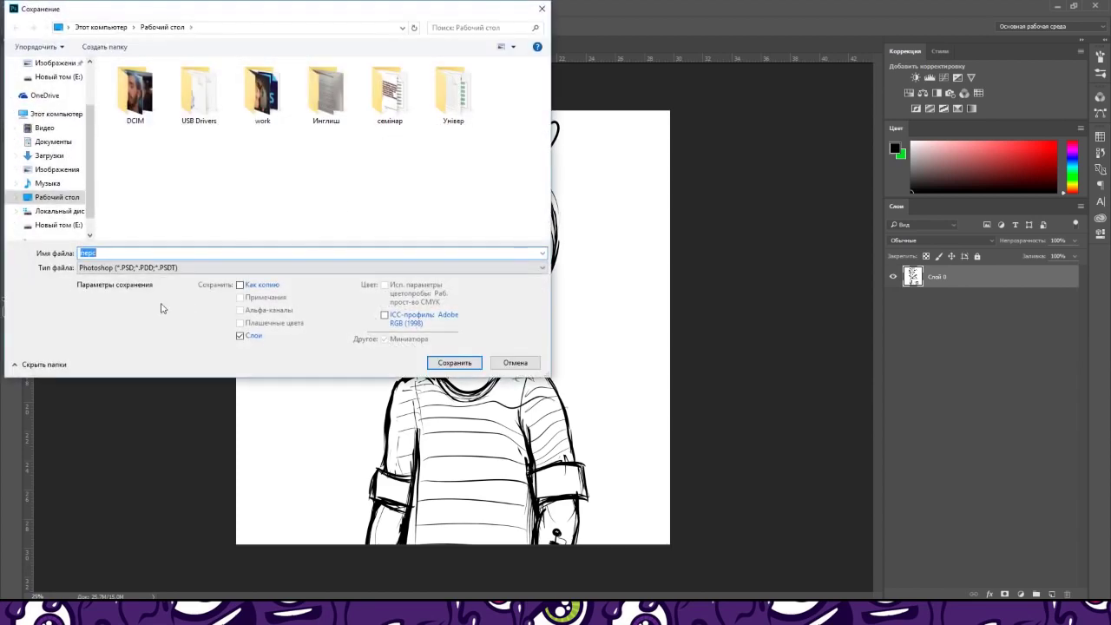
{"action": "left_click", "coordinate": [161, 268]}
{"action": "left_click", "coordinate": [154, 359]}
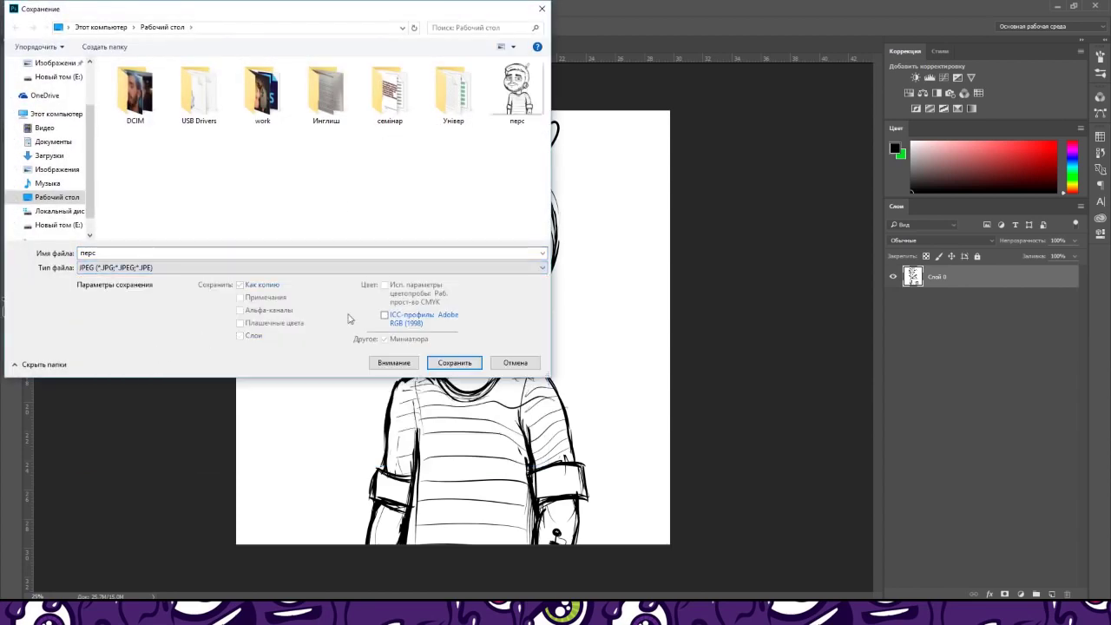
{"action": "left_click", "coordinate": [447, 369]}
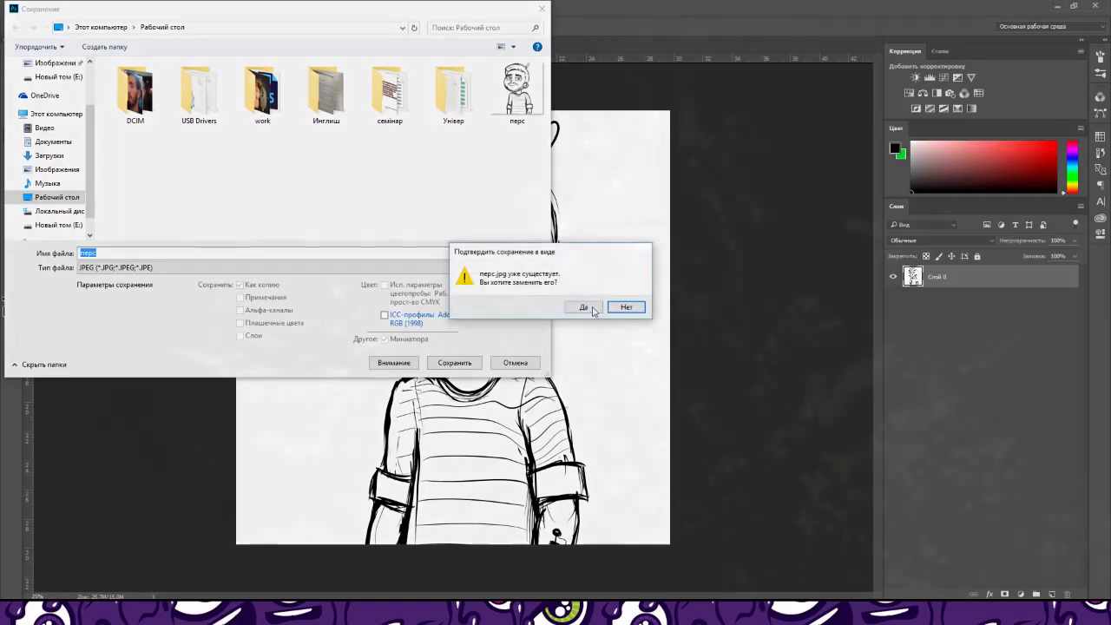
{"action": "left_click", "coordinate": [585, 309]}
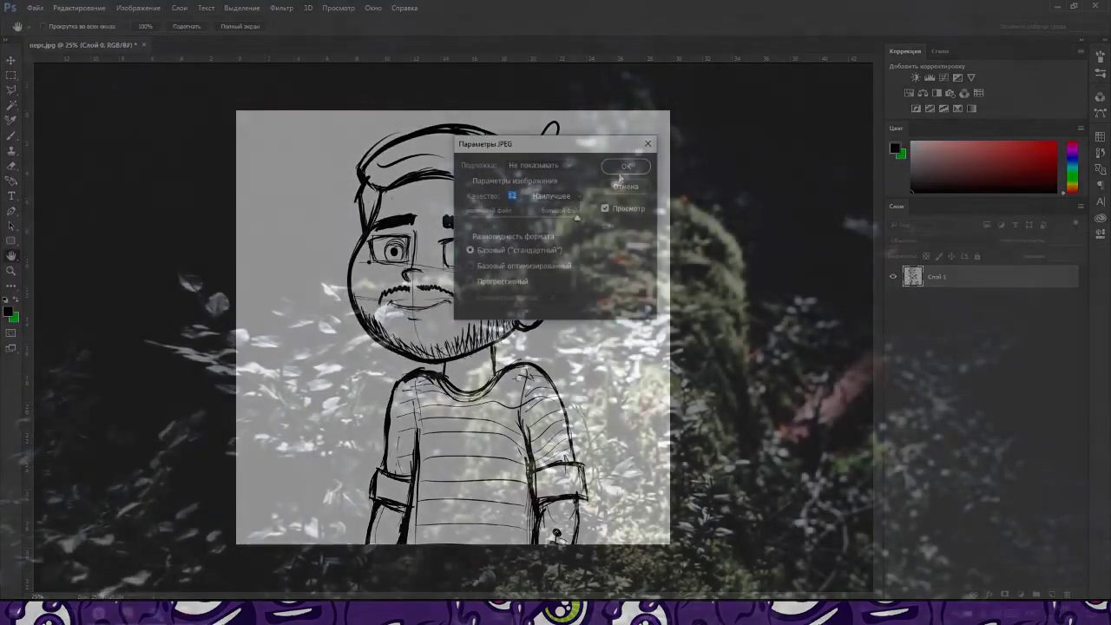